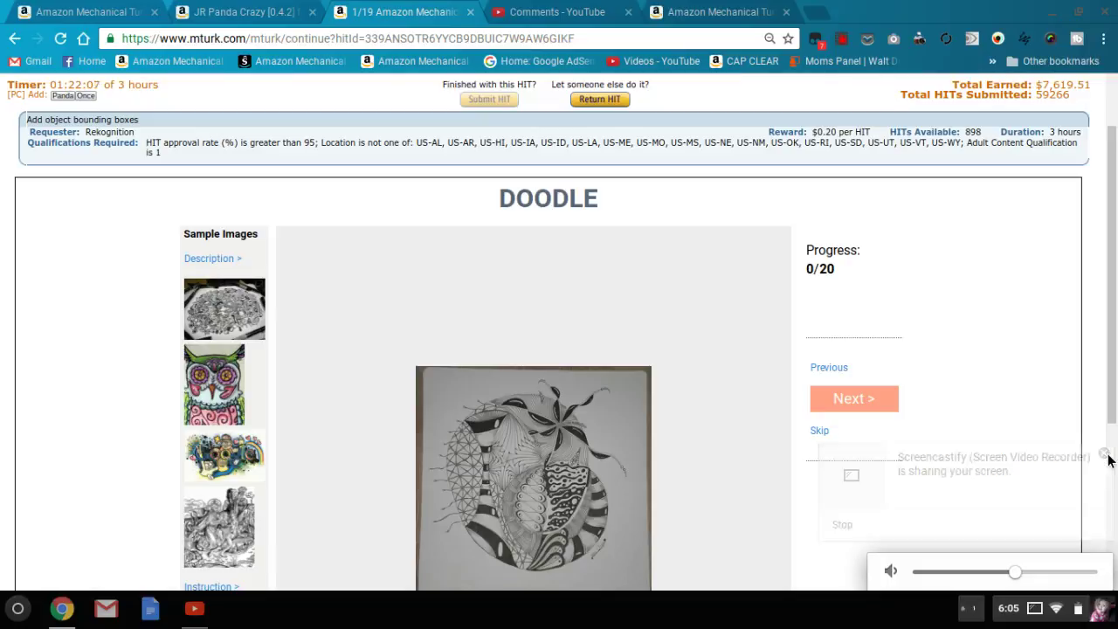
Review the HIT's qualification requirements, highlighting the list of excluded US state locations.
{"action": "scroll", "coordinate": [559, 332], "scroll_direction": "down", "scroll_amount": 1}
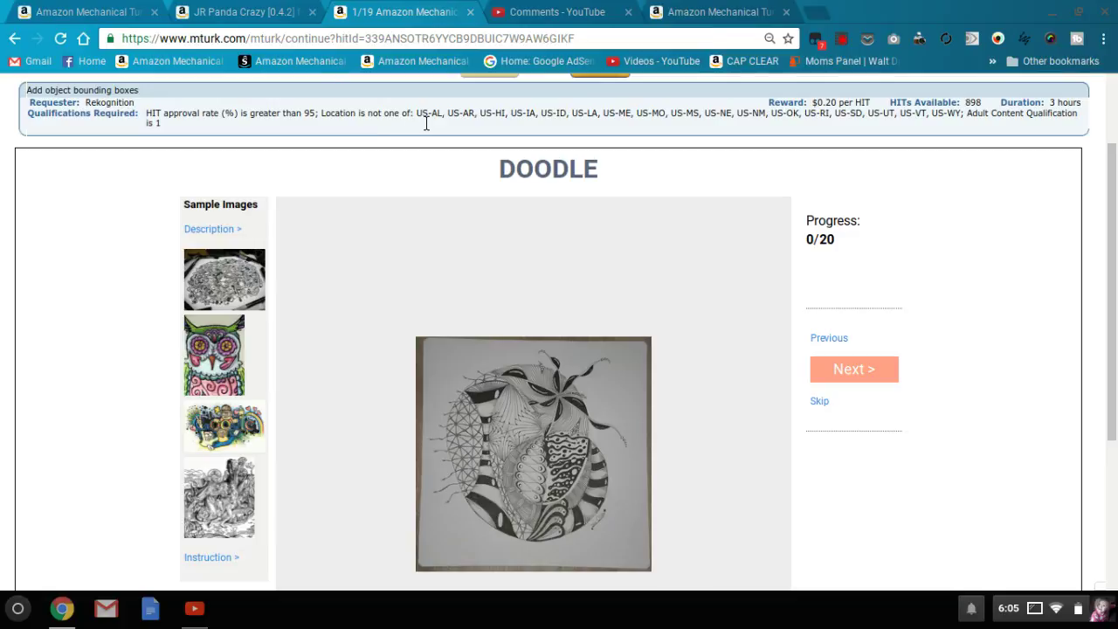
{"action": "left_click_drag", "start_coordinate": [418, 124], "coordinate": [959, 123]}
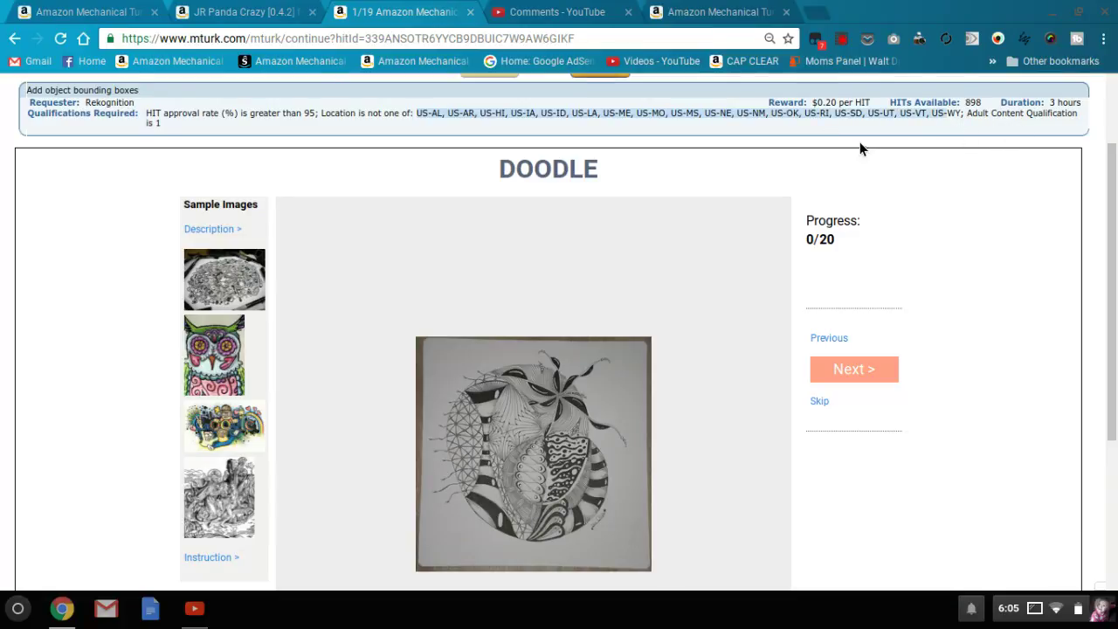
{"action": "left_click", "coordinate": [912, 132]}
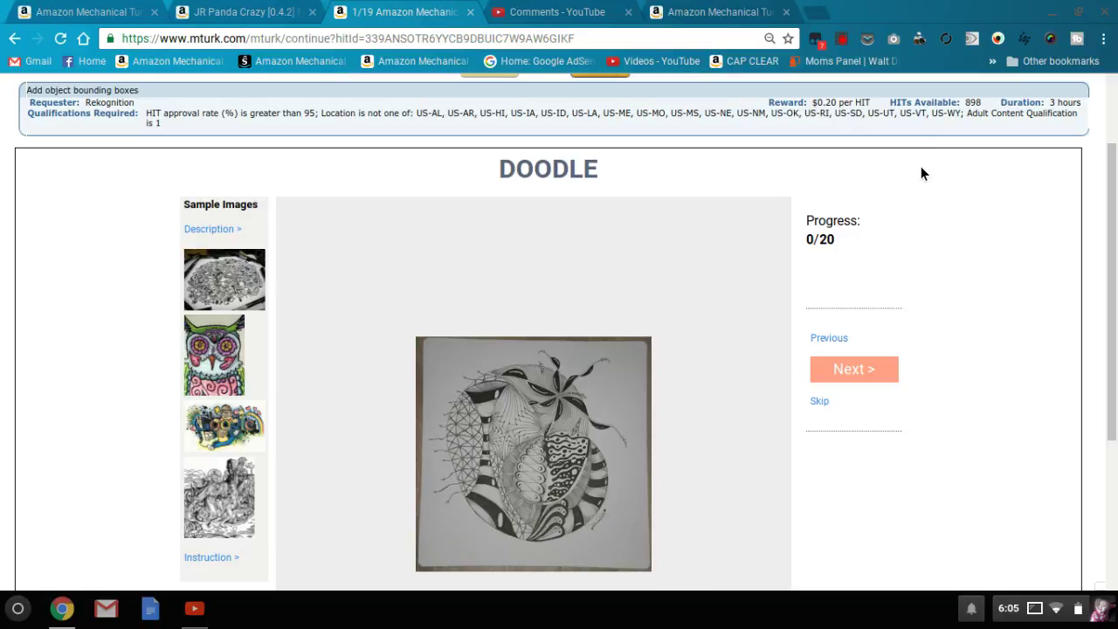
{"action": "left_click_drag", "start_coordinate": [1112, 181], "coordinate": [1112, 202]}
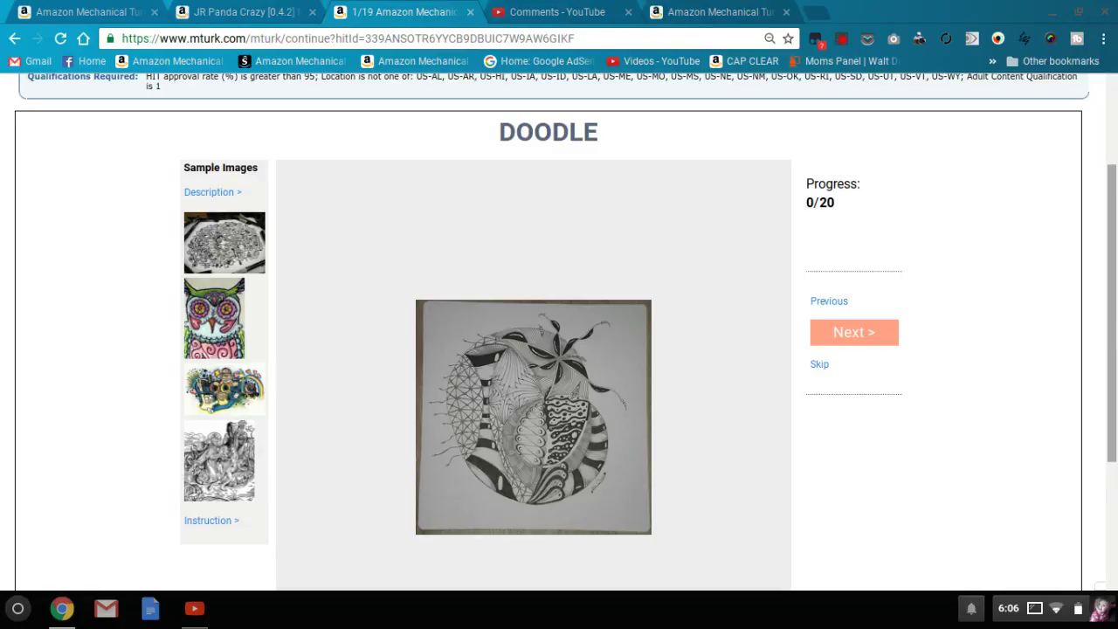
{"action": "scroll", "coordinate": [1114, 330], "scroll_direction": "up", "scroll_amount": 1}
{"action": "scroll", "coordinate": [1114, 297], "scroll_direction": "up", "scroll_amount": 1}
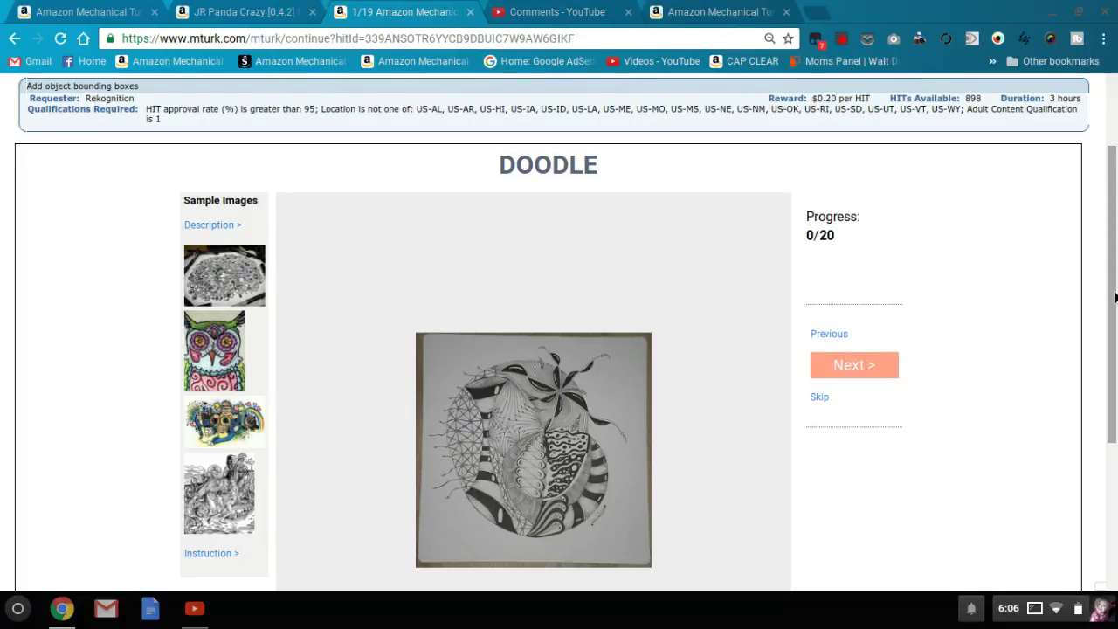
{"action": "scroll", "coordinate": [1114, 298], "scroll_direction": "down", "scroll_amount": 1}
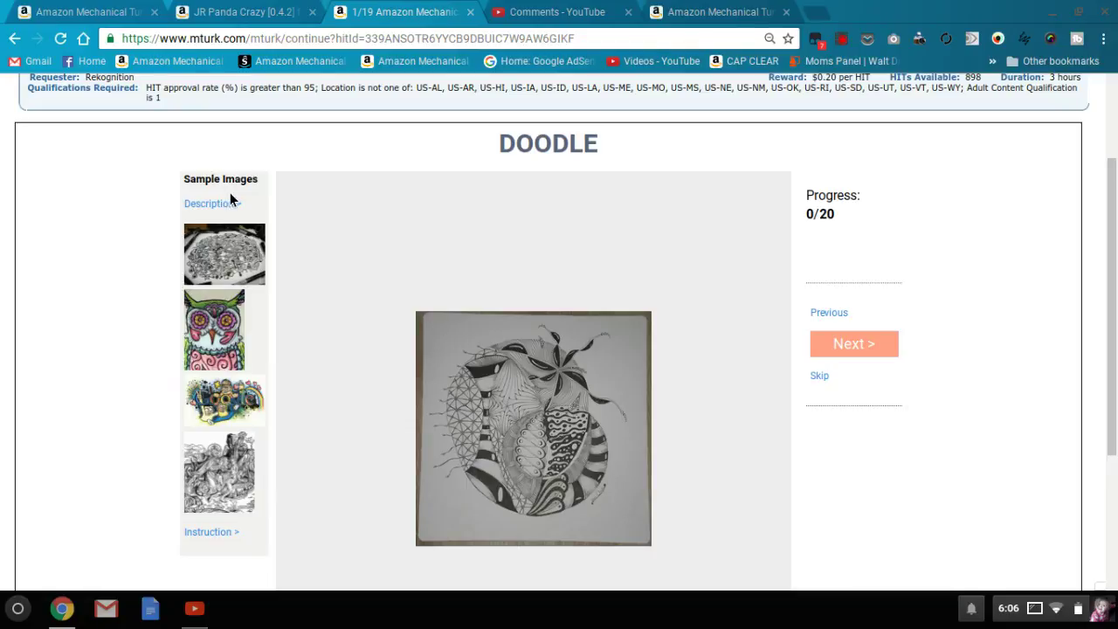
Preview the enlarged sample doodle images to see which kinds of drawings count as a doodle.
{"action": "mouse_move", "coordinate": [221, 213]}
{"action": "mouse_move", "coordinate": [239, 320]}
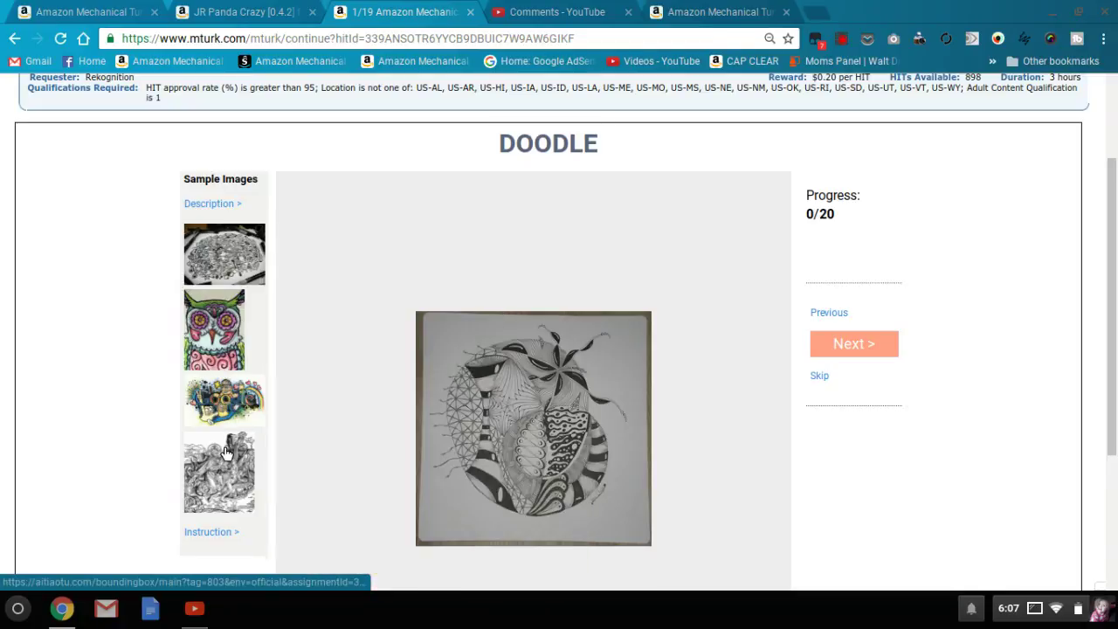
{"action": "mouse_move", "coordinate": [231, 385]}
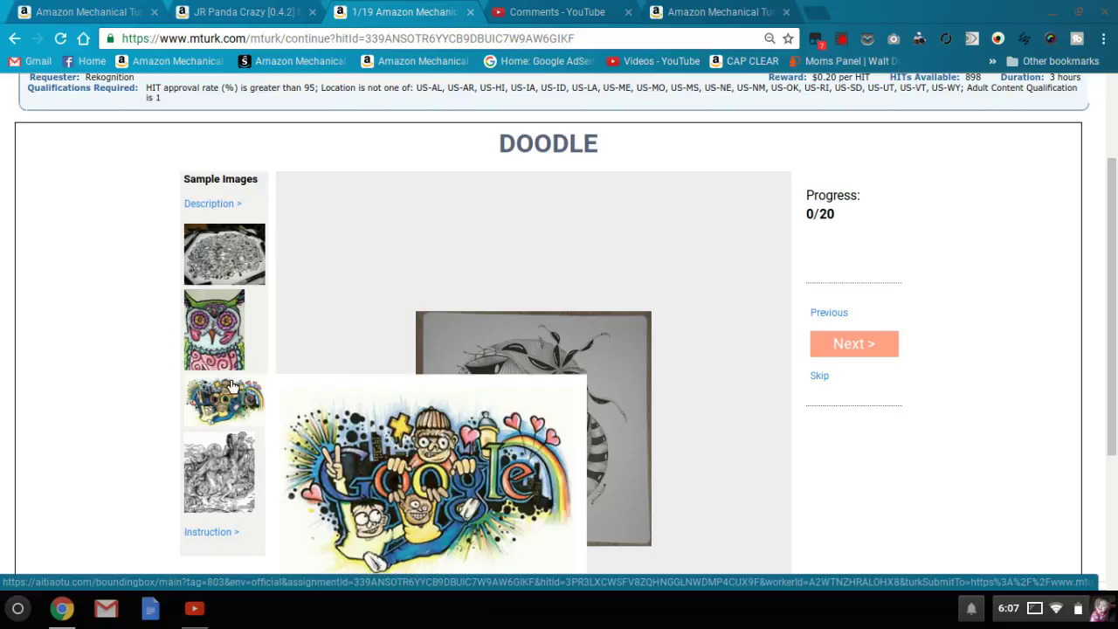
{"action": "mouse_move", "coordinate": [227, 354]}
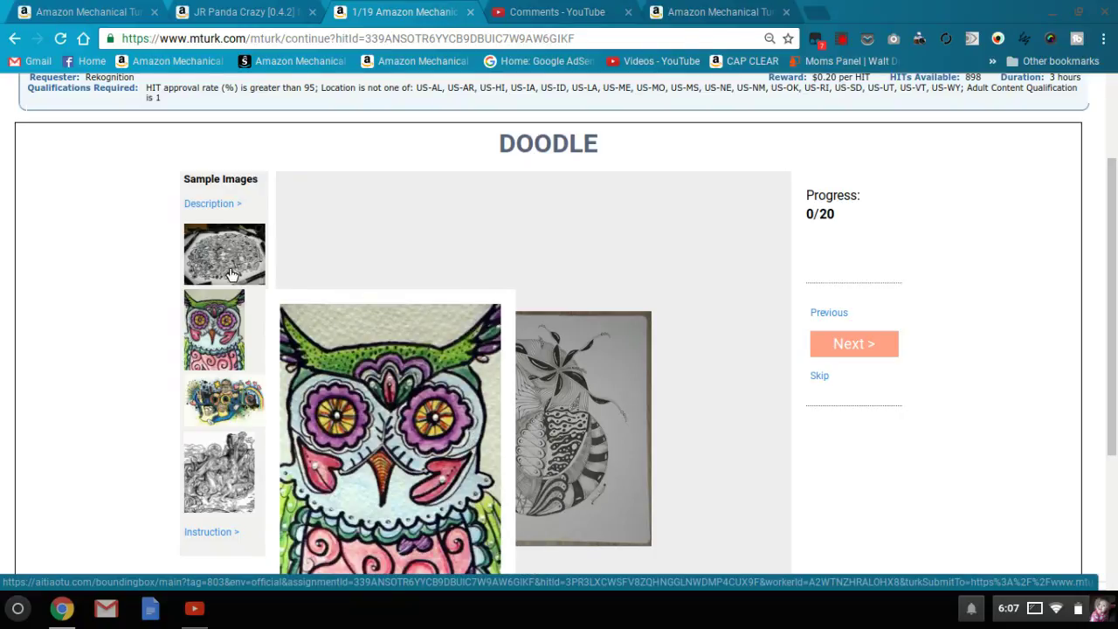
{"action": "mouse_move", "coordinate": [234, 266]}
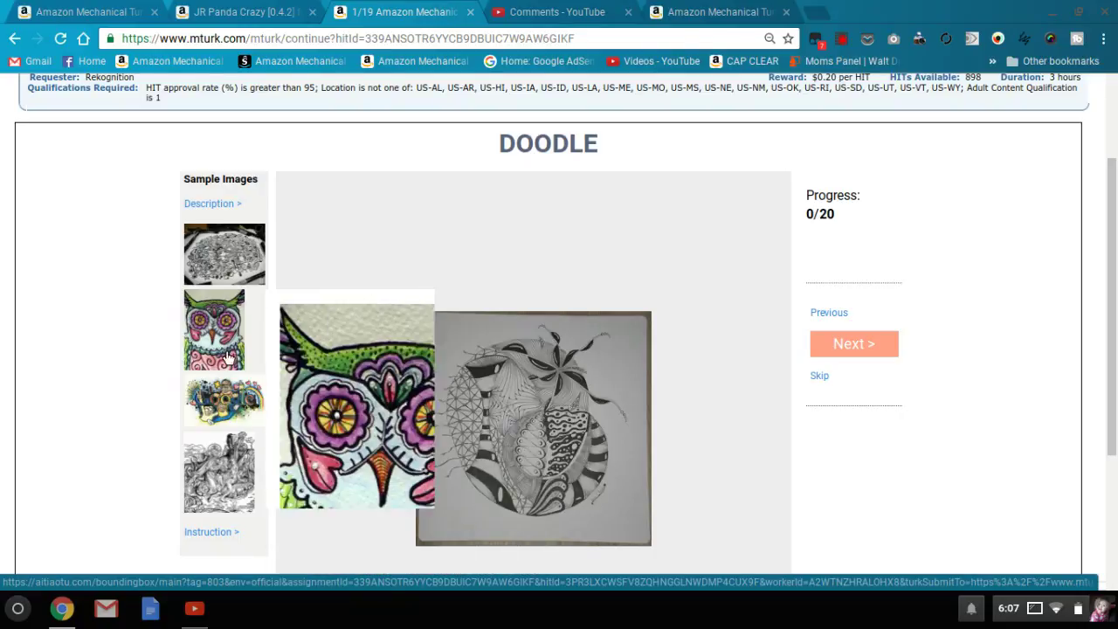
{"action": "mouse_move", "coordinate": [231, 412]}
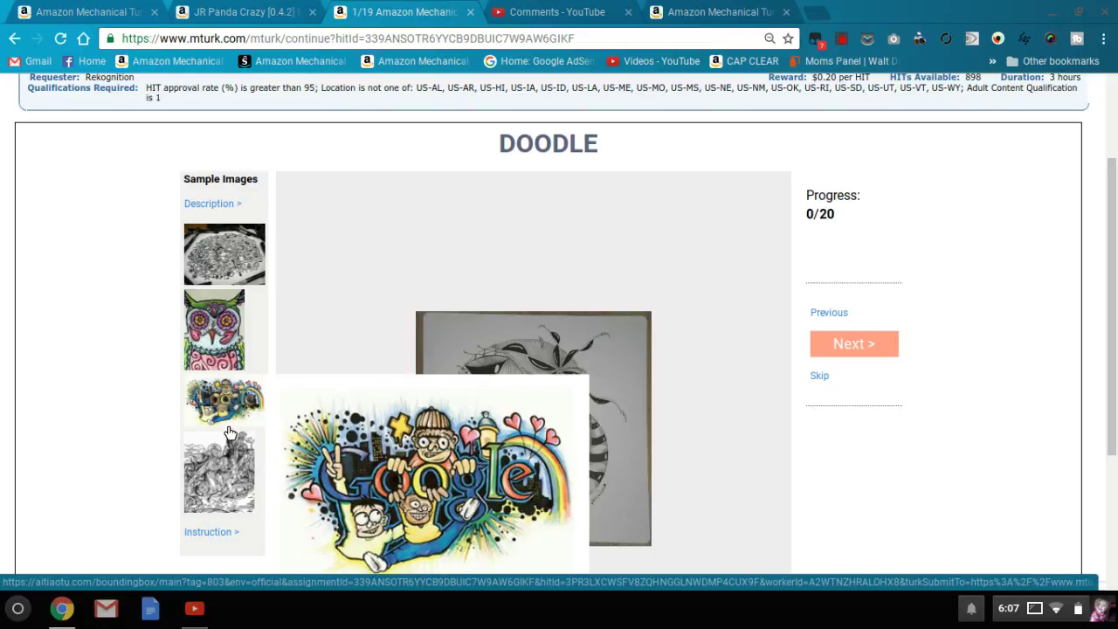
{"action": "mouse_move", "coordinate": [225, 462]}
{"action": "scroll", "coordinate": [559, 332], "scroll_direction": "down", "scroll_amount": 1}
{"action": "scroll", "coordinate": [559, 332], "scroll_direction": "up", "scroll_amount": 1}
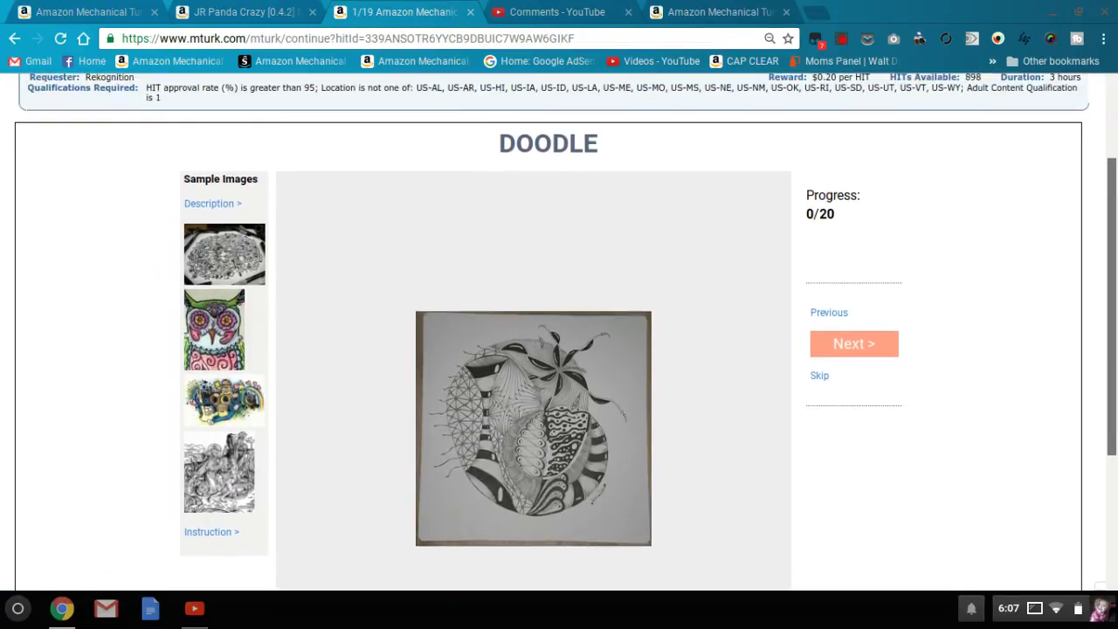
{"action": "mouse_move", "coordinate": [228, 546]}
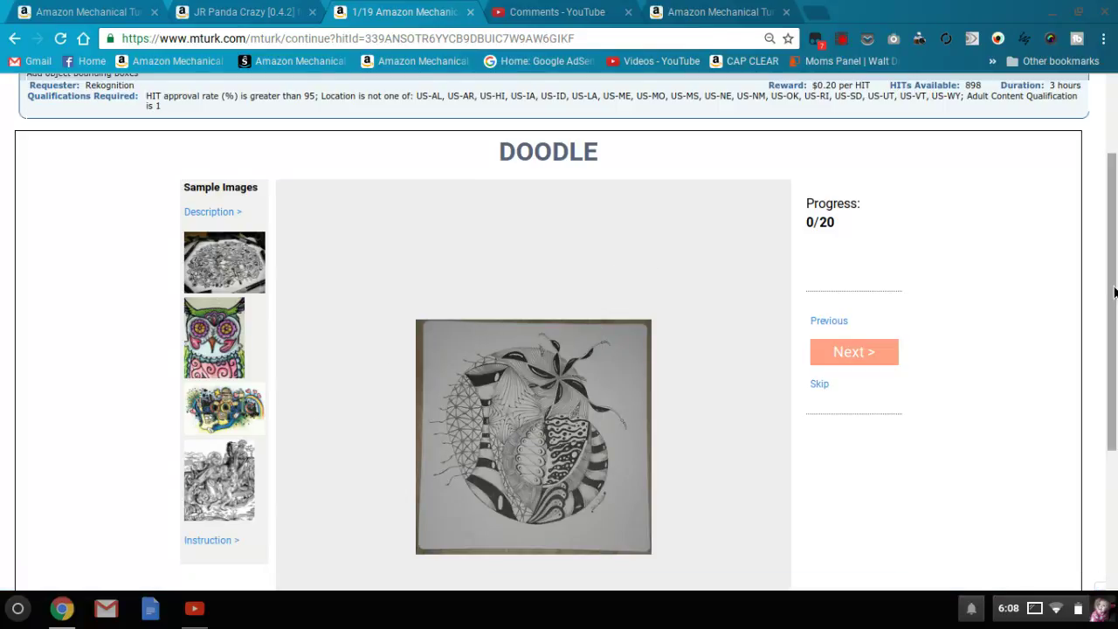
Check the HIT's duration, number of available HITs and reward in the task header.
{"action": "left_click_drag", "start_coordinate": [1113, 291], "coordinate": [1113, 276]}
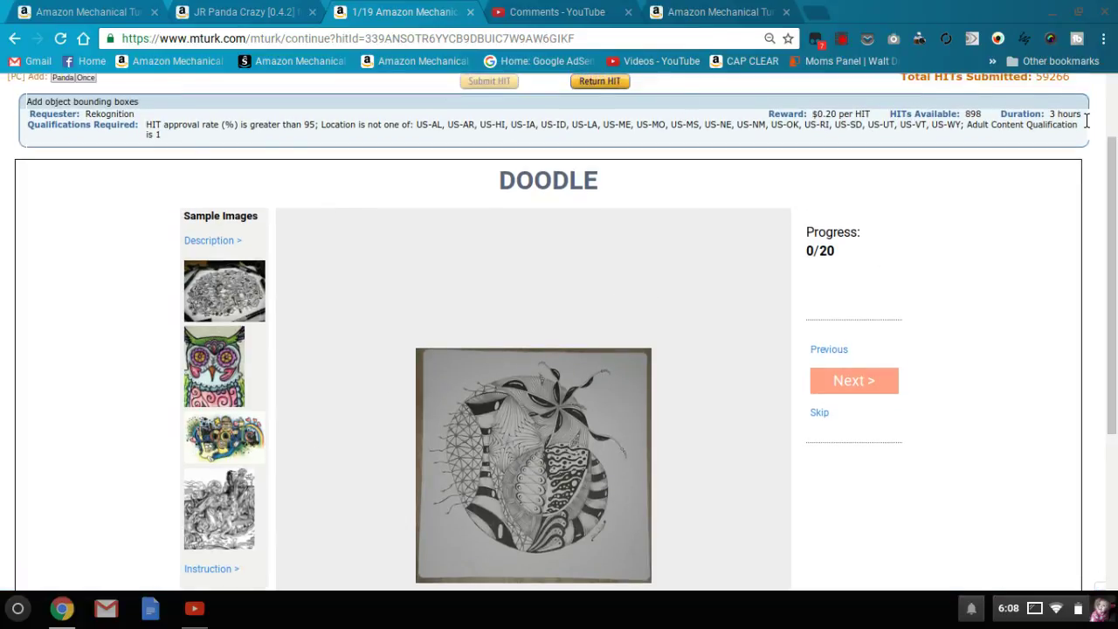
{"action": "mouse_move", "coordinate": [1056, 123]}
{"action": "double_click", "coordinate": [973, 114]}
{"action": "double_click", "coordinate": [824, 114]}
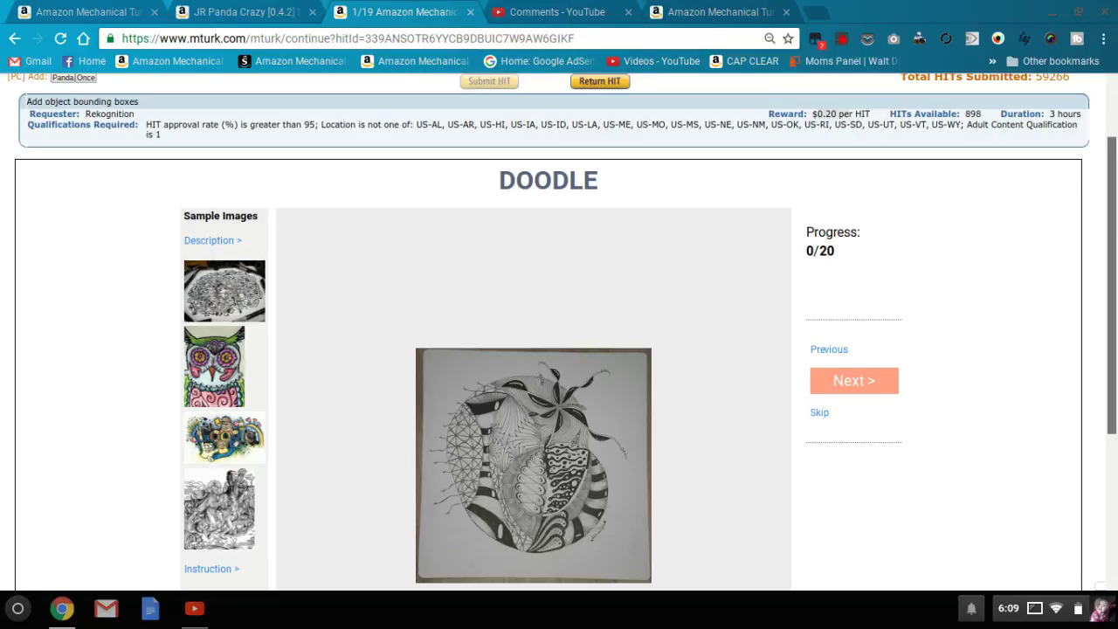
{"action": "scroll", "coordinate": [965, 270], "scroll_direction": "down", "scroll_amount": 1}
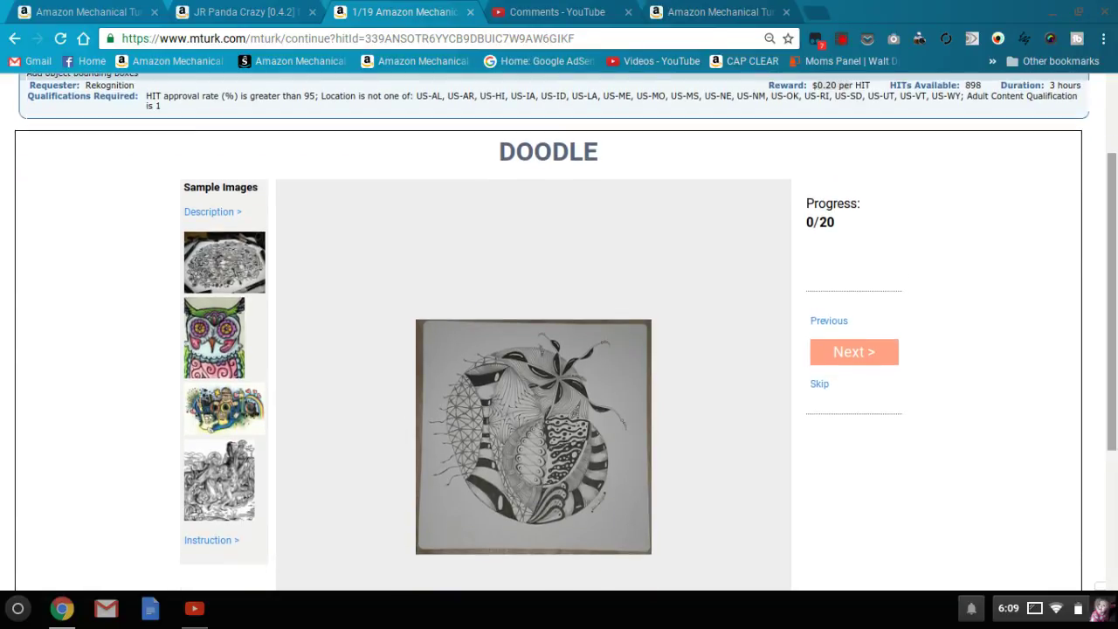
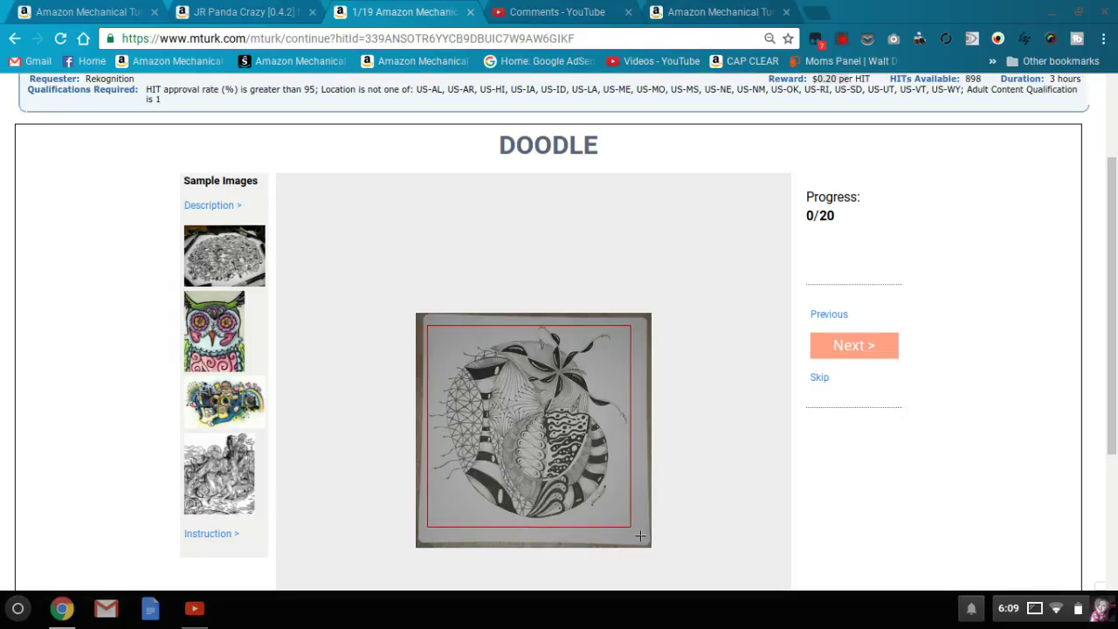
{"action": "left_click", "coordinate": [640, 535]}
{"action": "left_click", "coordinate": [640, 535]}
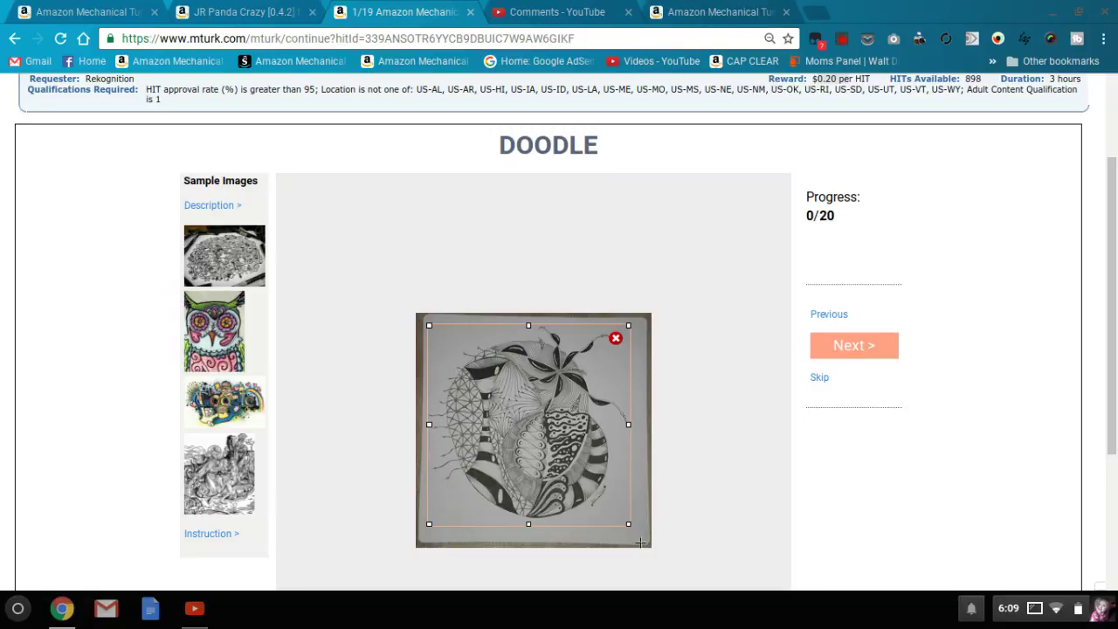
{"action": "mouse_move", "coordinate": [630, 425]}
{"action": "left_mouse_down"}
{"action": "mouse_move", "coordinate": [643, 429]}
{"action": "mouse_move", "coordinate": [637, 436]}
{"action": "left_mouse_up"}
{"action": "mouse_move", "coordinate": [563, 424]}
{"action": "left_mouse_down"}
{"action": "mouse_move", "coordinate": [641, 437]}
{"action": "mouse_move", "coordinate": [608, 413]}
{"action": "mouse_move", "coordinate": [569, 420]}
{"action": "left_mouse_up"}
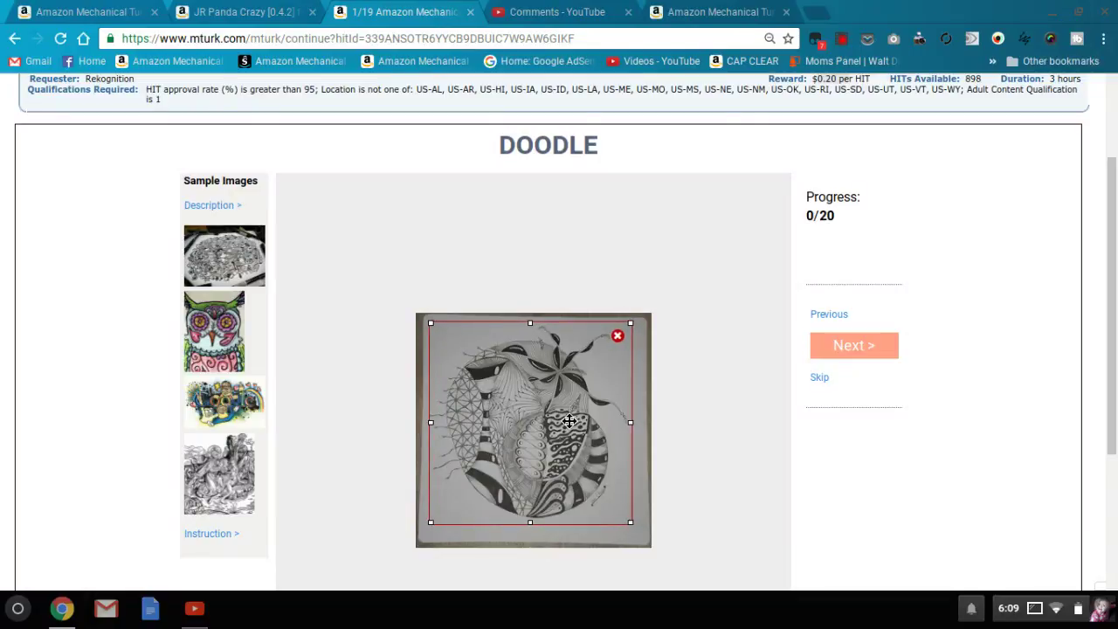
{"action": "left_click", "coordinate": [625, 337]}
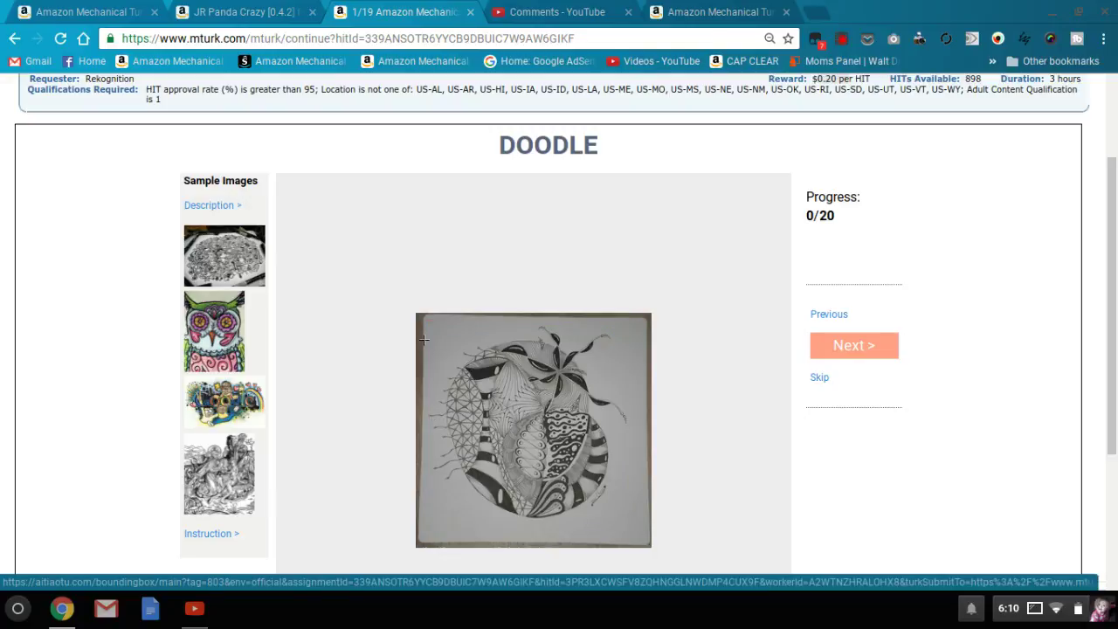
Draw a bounding box around the circular doodle, tighten its upper corner, and advance to the next image.
{"action": "mouse_move", "coordinate": [436, 331]}
{"action": "left_mouse_down"}
{"action": "mouse_move", "coordinate": [615, 524]}
{"action": "mouse_move", "coordinate": [643, 535]}
{"action": "left_mouse_up"}
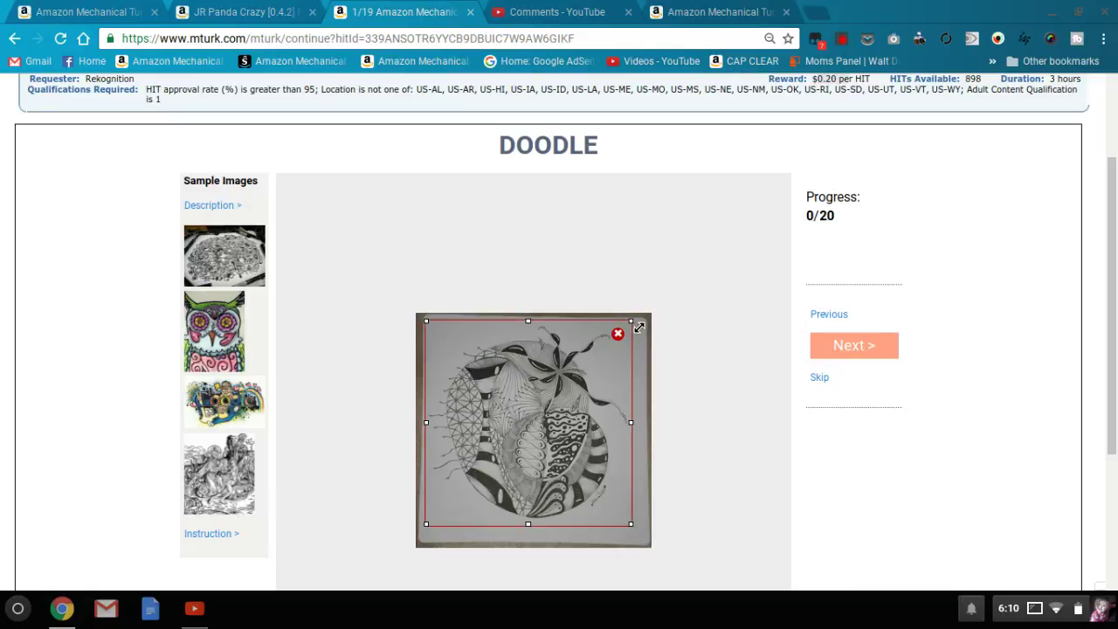
{"action": "left_click_drag", "start_coordinate": [638, 327], "coordinate": [636, 333]}
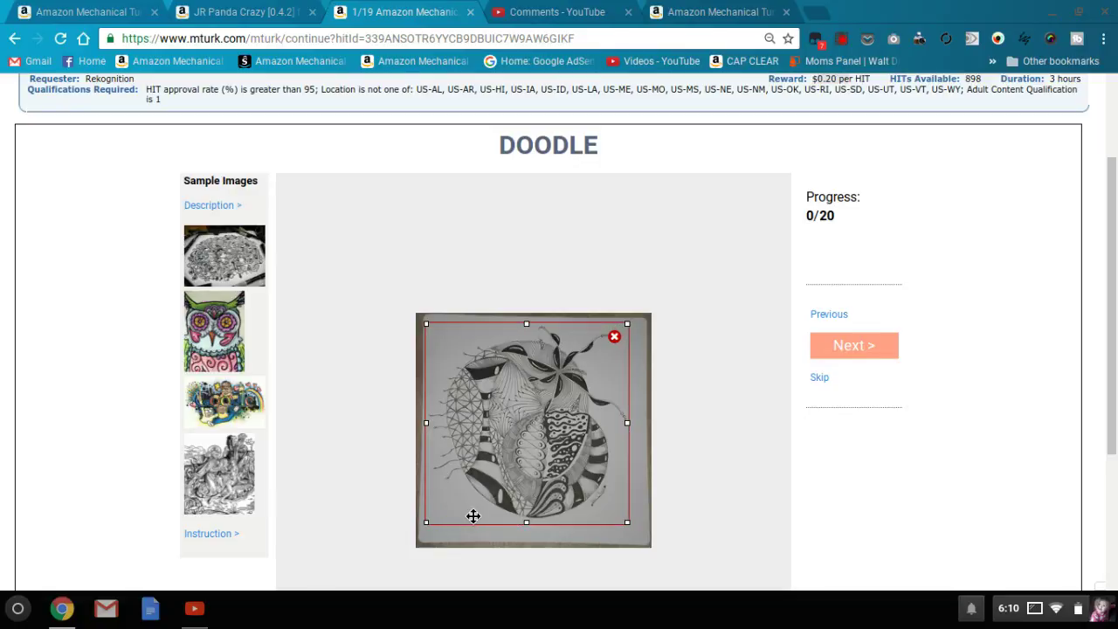
{"action": "left_click", "coordinate": [468, 543]}
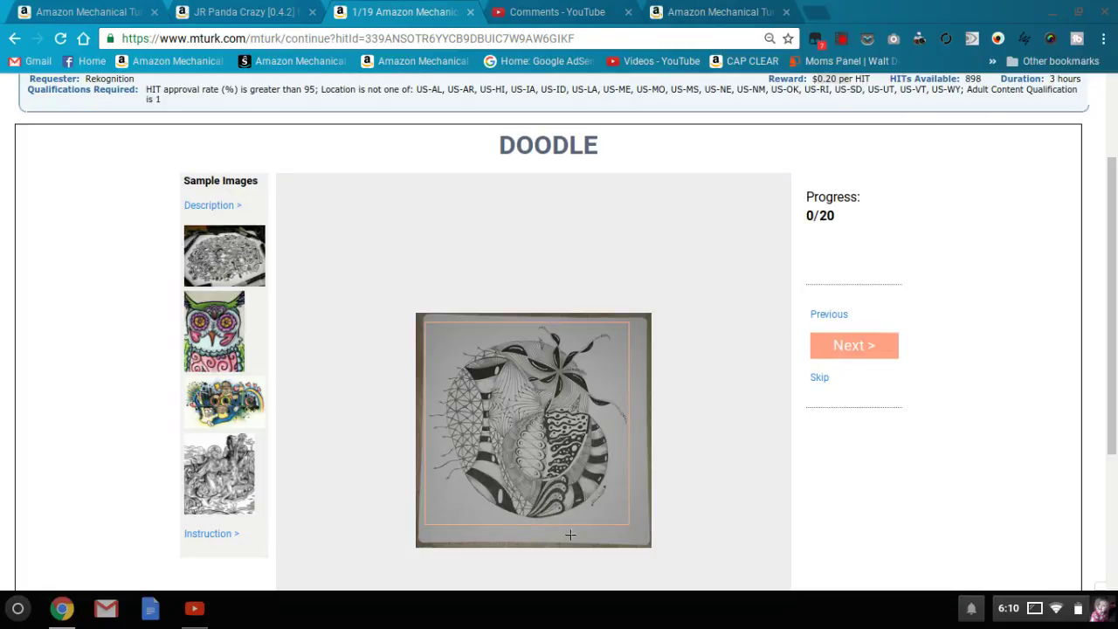
{"action": "left_click", "coordinate": [598, 513]}
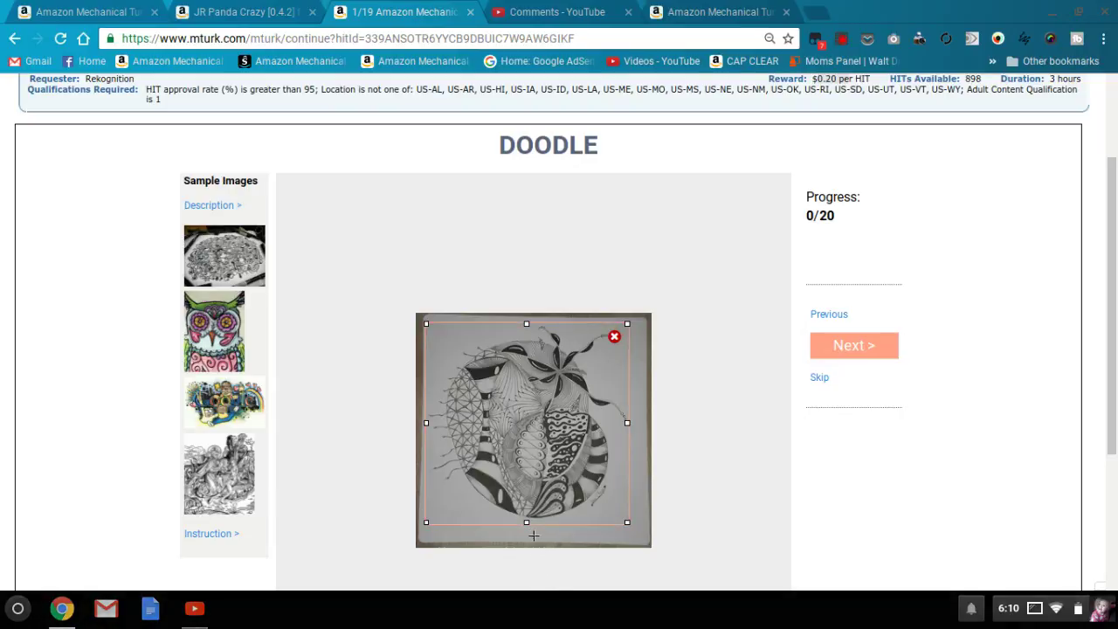
{"action": "left_click", "coordinate": [586, 544]}
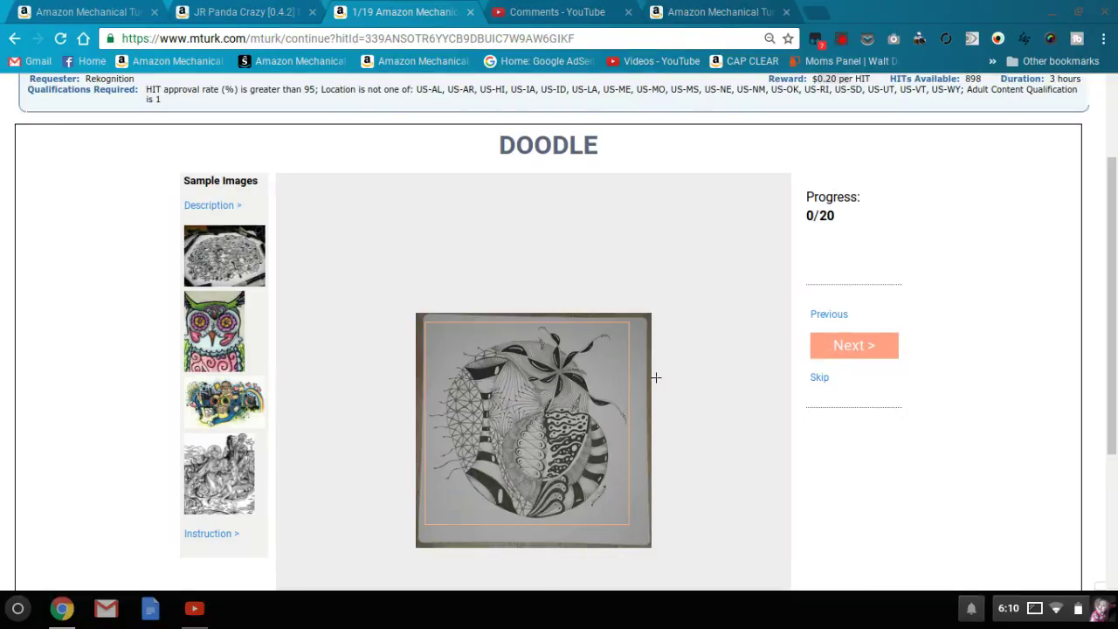
{"action": "left_click", "coordinate": [860, 361]}
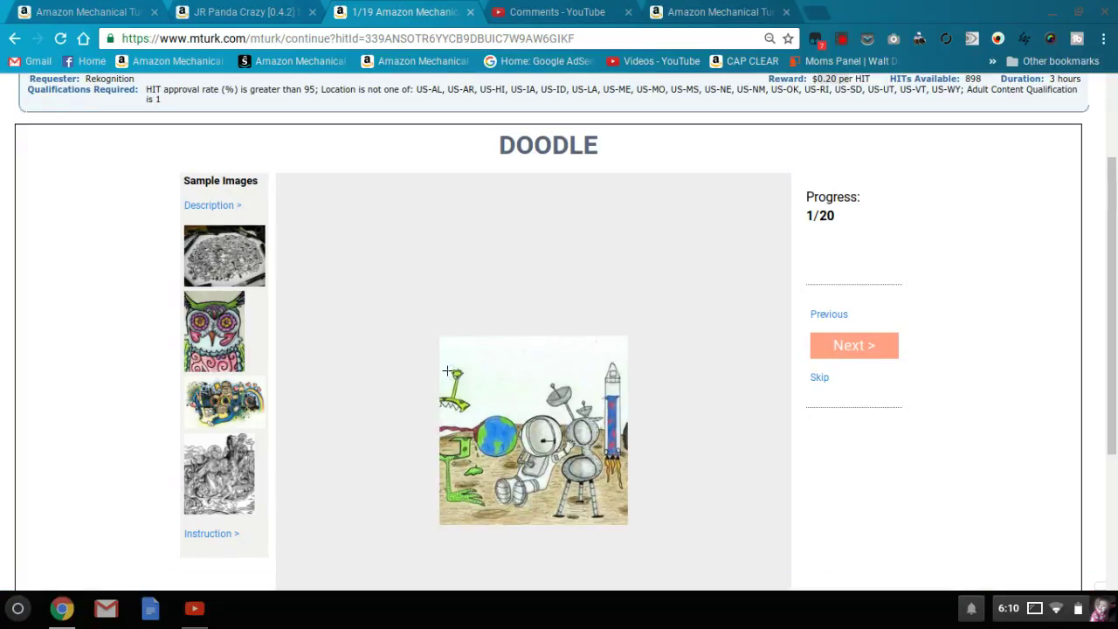
Draw a bounding box around the whole astronaut and rocket doodle, excluding the blank strip above it, and advance to the next image.
{"action": "left_click_drag", "start_coordinate": [439, 355], "coordinate": [639, 530]}
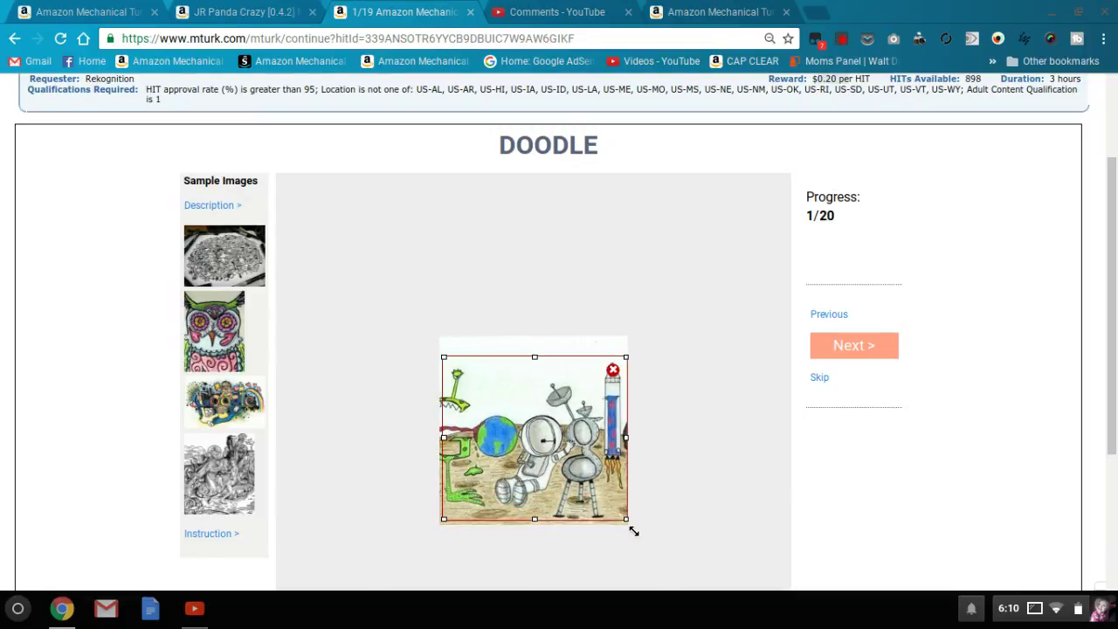
{"action": "left_click", "coordinate": [616, 533]}
{"action": "left_click", "coordinate": [888, 350]}
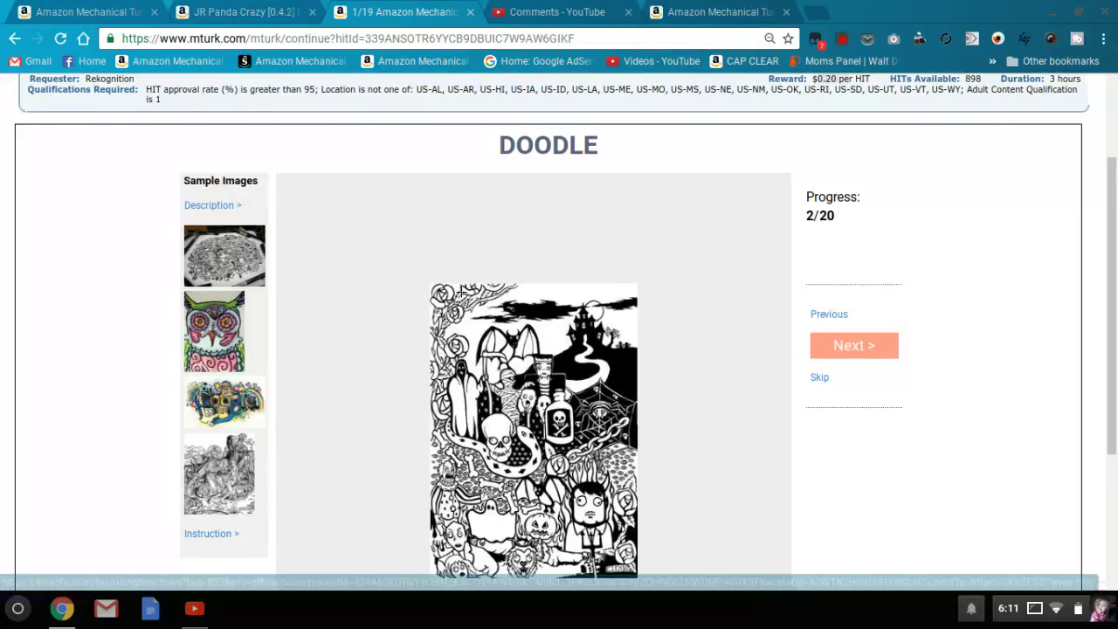
Draw a bounding box around the full haunted-castle doodle and another around the full JOY notebook page, advancing after each.
{"action": "mouse_move", "coordinate": [429, 284]}
{"action": "left_mouse_down"}
{"action": "mouse_move", "coordinate": [541, 404]}
{"action": "mouse_move", "coordinate": [597, 541]}
{"action": "mouse_move", "coordinate": [646, 587]}
{"action": "left_mouse_up"}
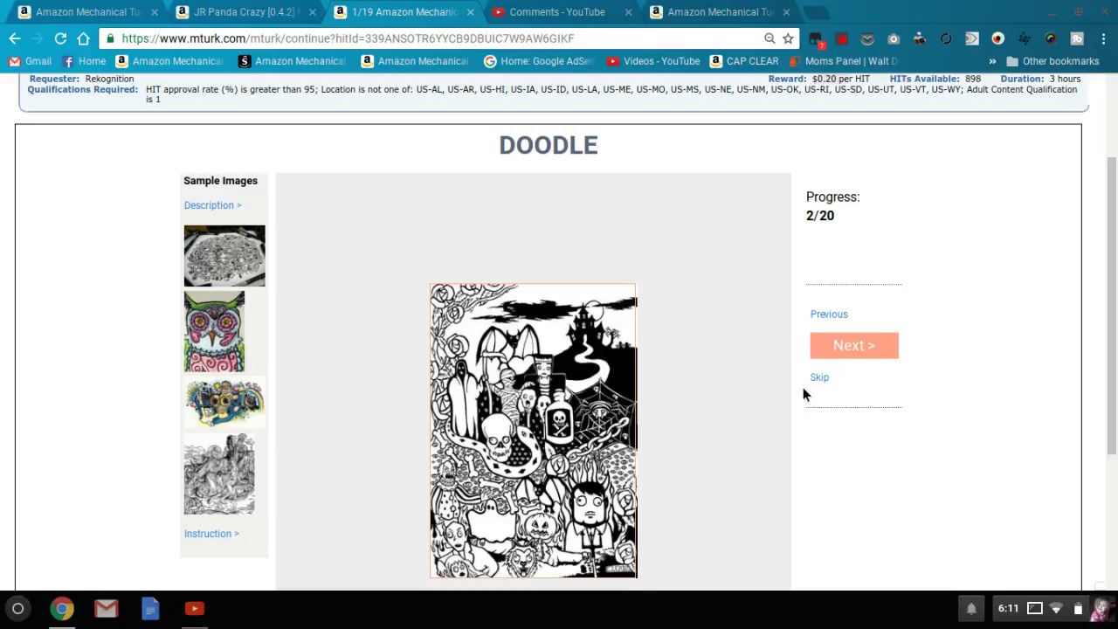
{"action": "left_click", "coordinate": [858, 361]}
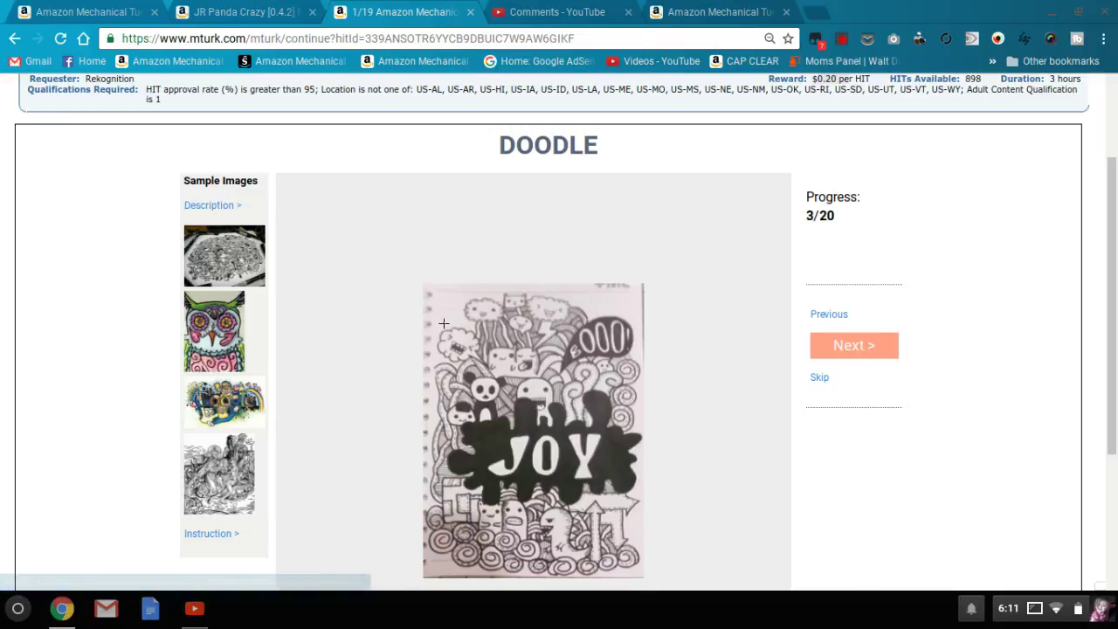
{"action": "mouse_move", "coordinate": [432, 294]}
{"action": "left_mouse_down"}
{"action": "mouse_move", "coordinate": [510, 433]}
{"action": "mouse_move", "coordinate": [651, 586]}
{"action": "left_mouse_up"}
{"action": "left_click", "coordinate": [663, 583]}
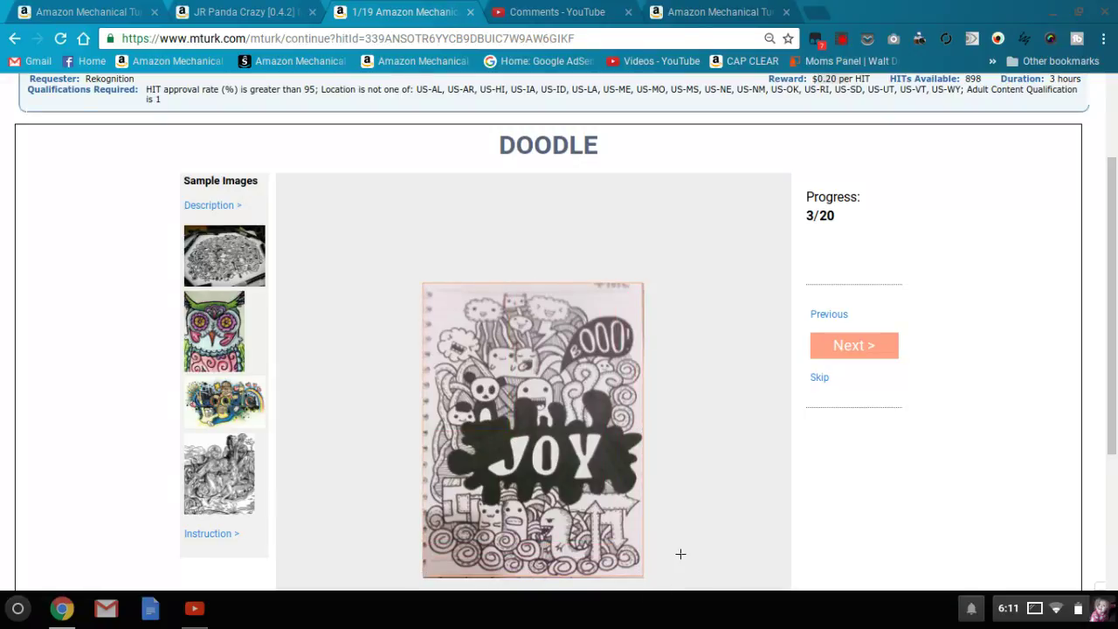
{"action": "left_click", "coordinate": [871, 360]}
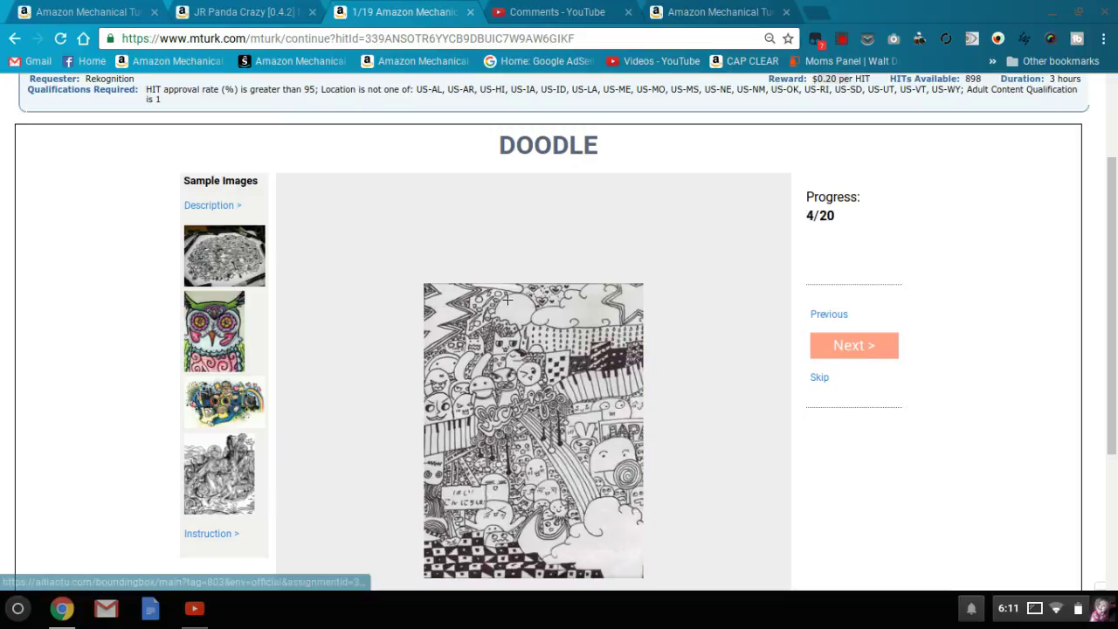
Draw a bounding box around the full piano-key character doodle, advance to the next image, and return to the boxed one.
{"action": "mouse_move", "coordinate": [431, 291]}
{"action": "left_mouse_down"}
{"action": "mouse_move", "coordinate": [553, 428]}
{"action": "mouse_move", "coordinate": [625, 565]}
{"action": "mouse_move", "coordinate": [652, 585]}
{"action": "left_mouse_up"}
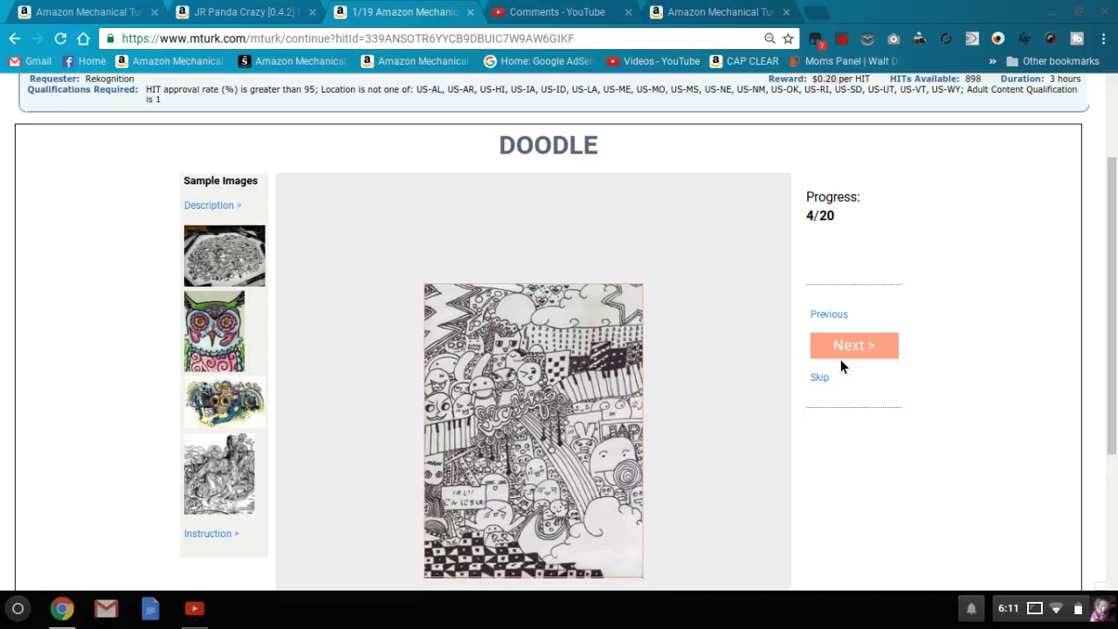
{"action": "left_click", "coordinate": [845, 352]}
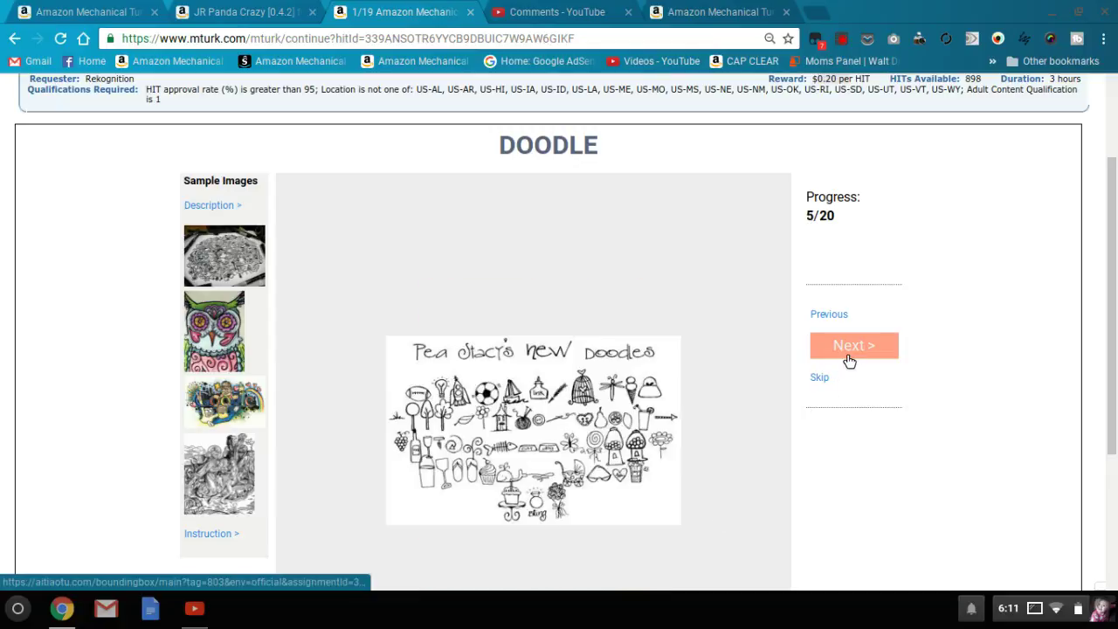
{"action": "left_click", "coordinate": [829, 317]}
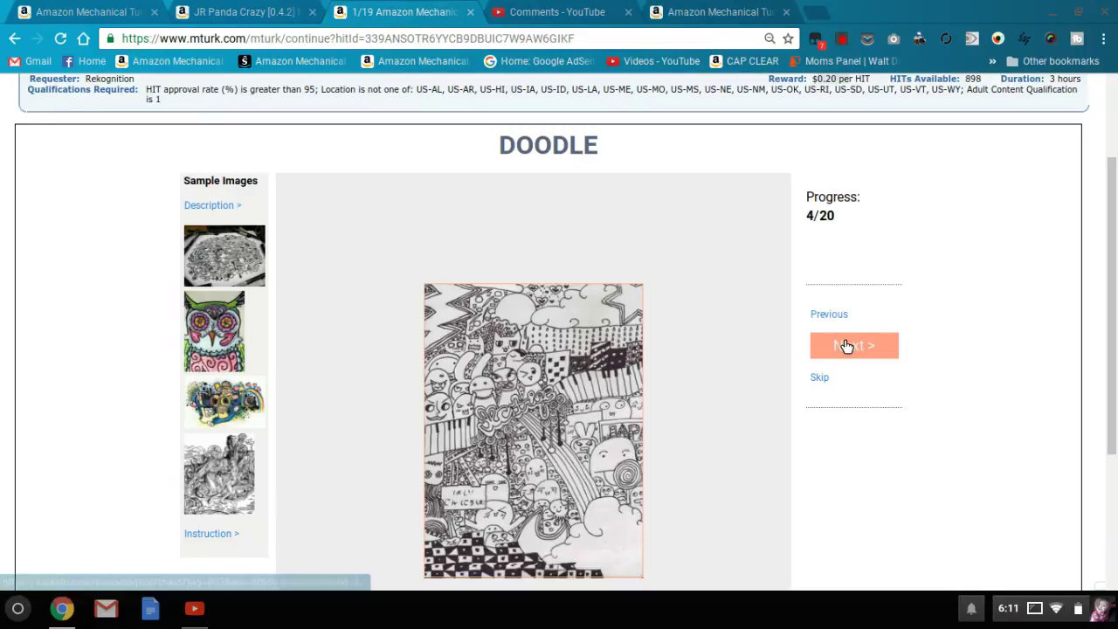
Advance to the doodle collection image and draw a separate bounding box around each first-row doodle, from the football to the purse.
{"action": "left_click", "coordinate": [844, 344]}
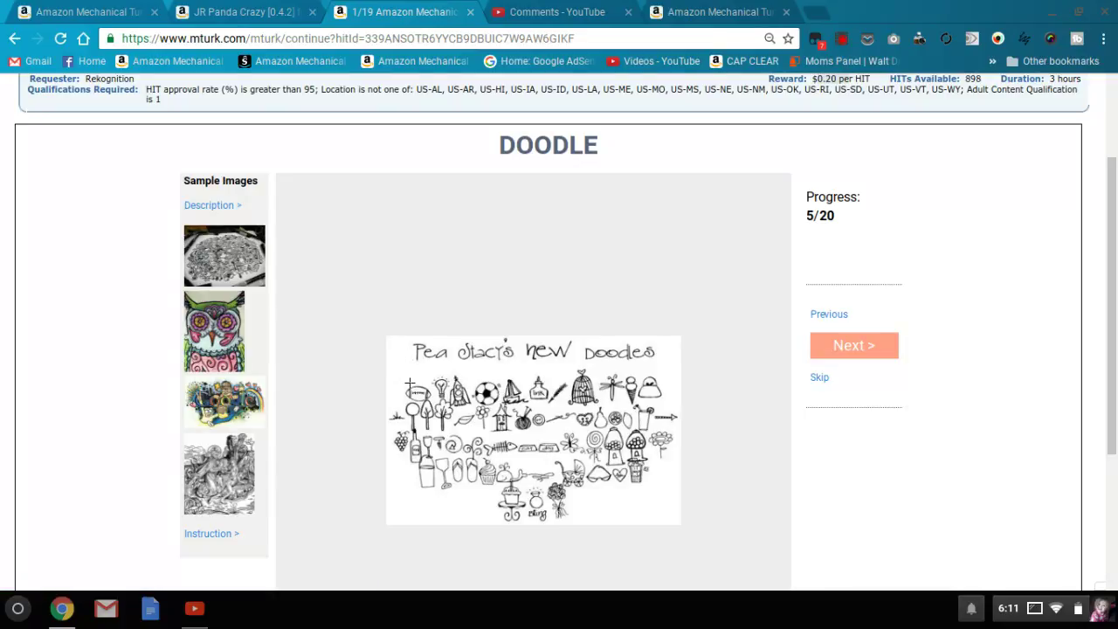
{"action": "left_click_drag", "start_coordinate": [409, 389], "coordinate": [445, 412]}
{"action": "mouse_move", "coordinate": [397, 377]}
{"action": "left_mouse_down"}
{"action": "mouse_move", "coordinate": [460, 414]}
{"action": "mouse_move", "coordinate": [454, 384]}
{"action": "mouse_move", "coordinate": [479, 420]}
{"action": "mouse_move", "coordinate": [483, 388]}
{"action": "left_mouse_up"}
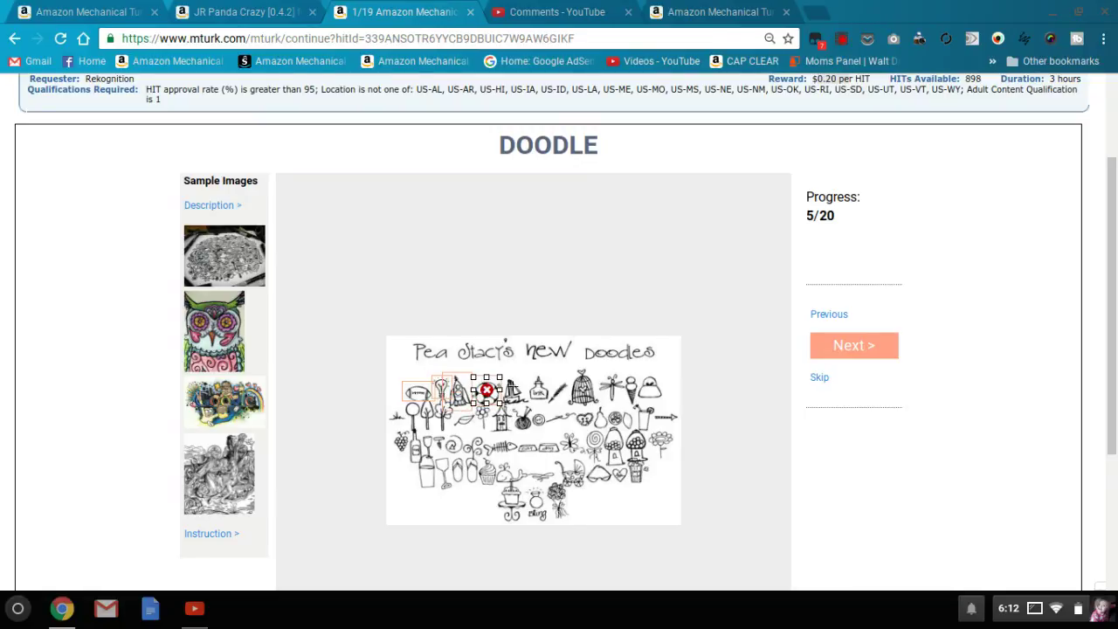
{"action": "mouse_move", "coordinate": [503, 376]}
{"action": "left_mouse_down"}
{"action": "mouse_move", "coordinate": [525, 406]}
{"action": "mouse_move", "coordinate": [534, 384]}
{"action": "mouse_move", "coordinate": [525, 373]}
{"action": "left_mouse_up"}
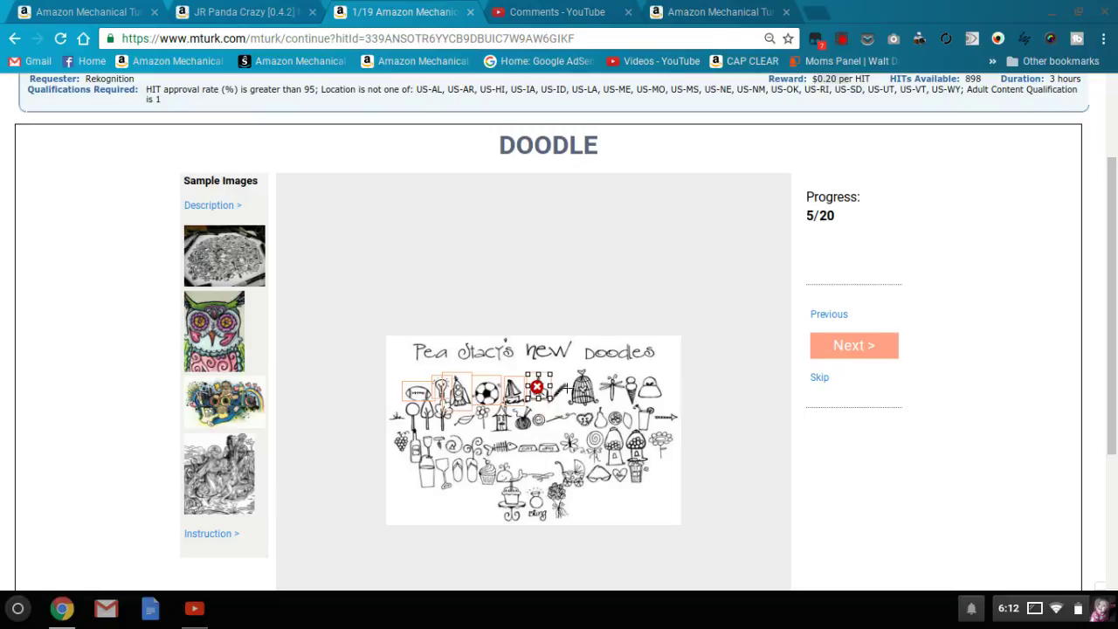
{"action": "mouse_move", "coordinate": [551, 382]}
{"action": "left_mouse_down"}
{"action": "mouse_move", "coordinate": [581, 414]}
{"action": "mouse_move", "coordinate": [572, 374]}
{"action": "mouse_move", "coordinate": [615, 417]}
{"action": "mouse_move", "coordinate": [599, 369]}
{"action": "left_mouse_up"}
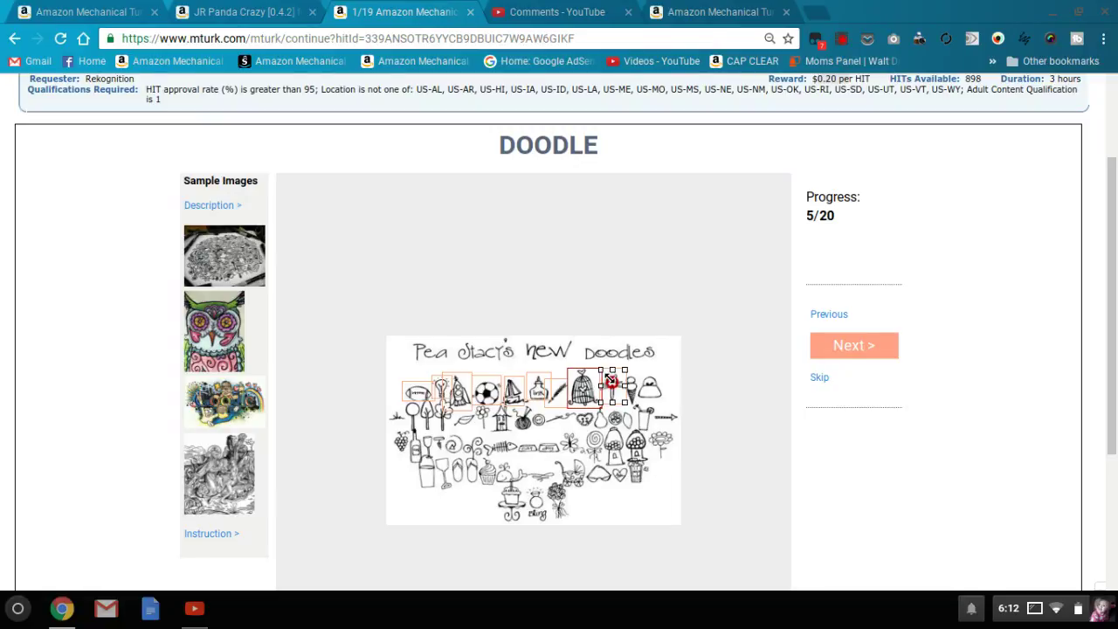
{"action": "mouse_move", "coordinate": [653, 412]}
{"action": "left_mouse_down"}
{"action": "mouse_move", "coordinate": [630, 382]}
{"action": "mouse_move", "coordinate": [641, 406]}
{"action": "mouse_move", "coordinate": [661, 398]}
{"action": "mouse_move", "coordinate": [638, 375]}
{"action": "left_mouse_up"}
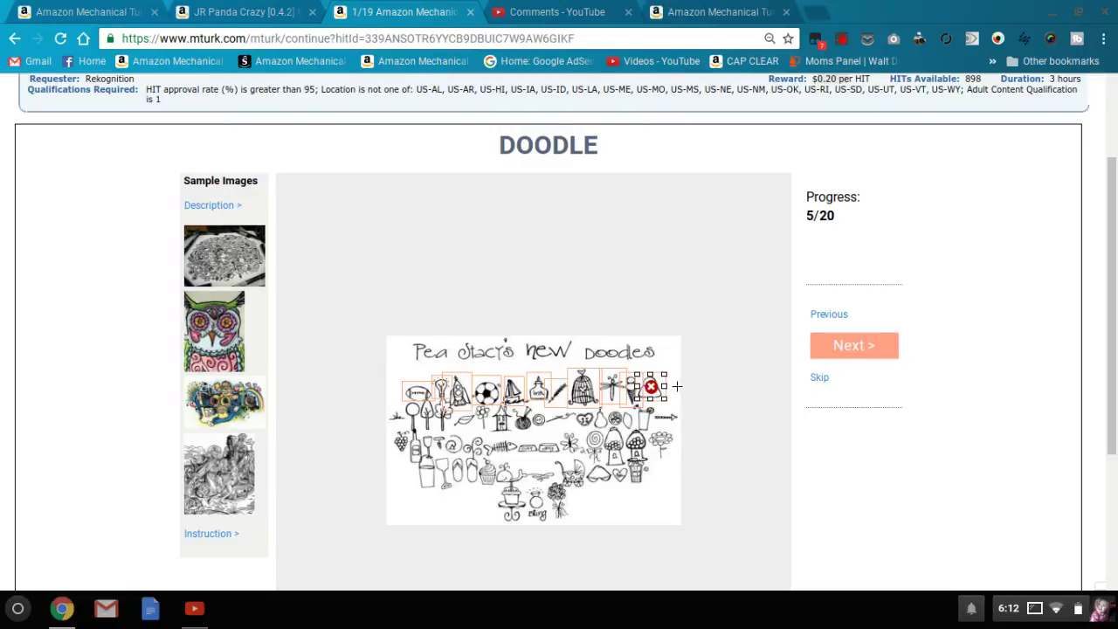
{"action": "left_click", "coordinate": [699, 422]}
Draw separate bounding boxes around the second-row doodles from the small sprout through the trees, leaf and flower to the house.
{"action": "left_click_drag", "start_coordinate": [386, 407], "coordinate": [403, 426]}
{"action": "left_click_drag", "start_coordinate": [419, 429], "coordinate": [404, 400]}
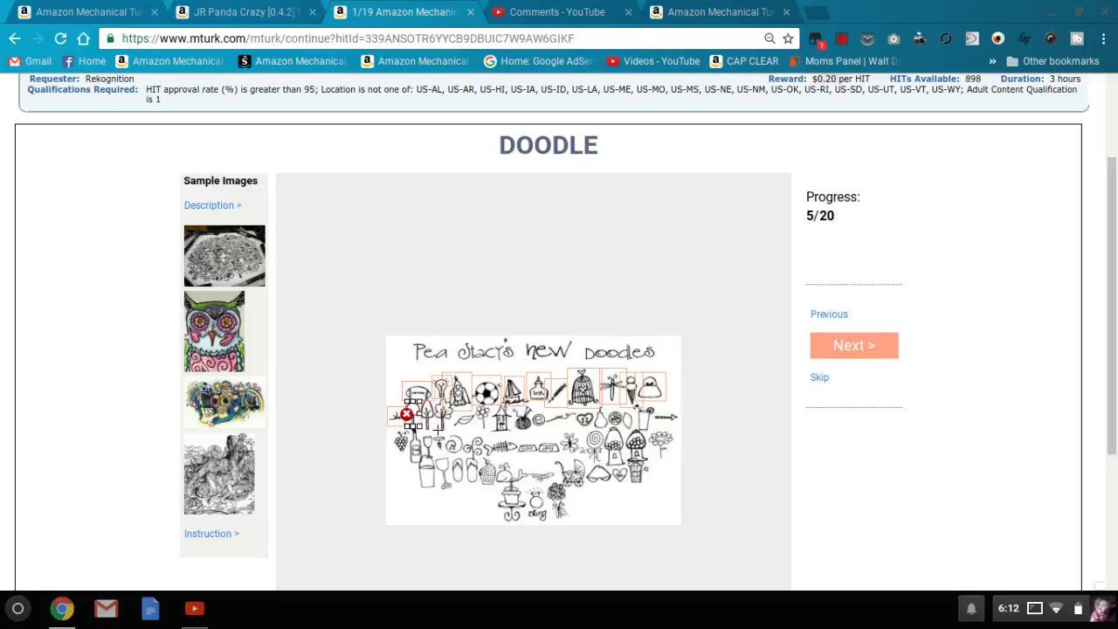
{"action": "left_click_drag", "start_coordinate": [435, 425], "coordinate": [418, 398]}
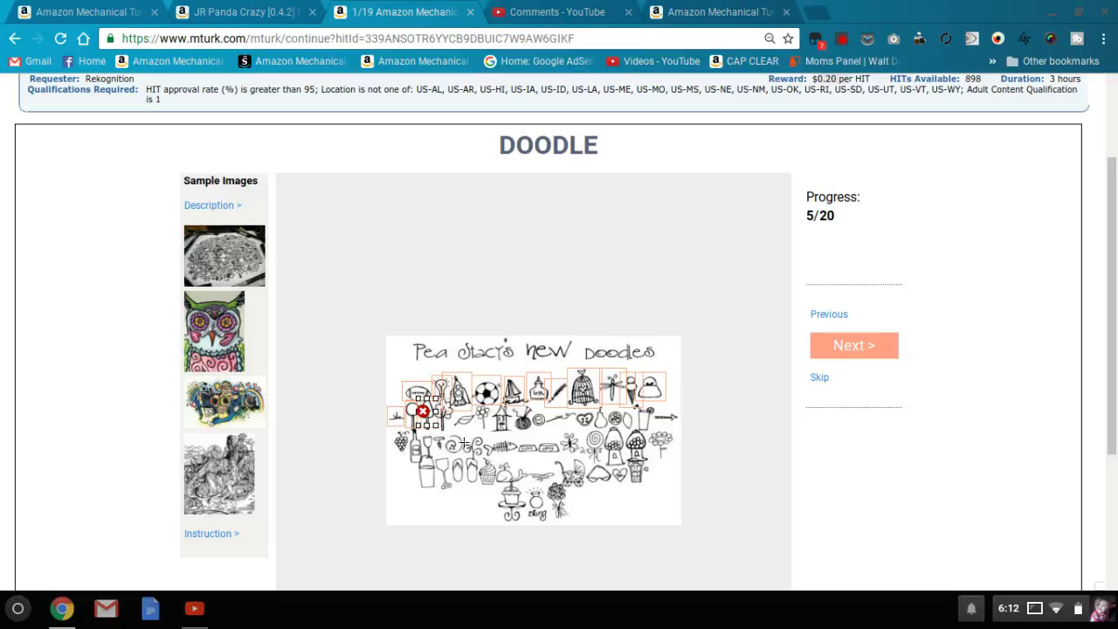
{"action": "left_click_drag", "start_coordinate": [454, 428], "coordinate": [438, 402]}
{"action": "mouse_move", "coordinate": [457, 430]}
{"action": "left_mouse_down"}
{"action": "mouse_move", "coordinate": [463, 420]}
{"action": "mouse_move", "coordinate": [488, 428]}
{"action": "mouse_move", "coordinate": [474, 402]}
{"action": "left_mouse_up"}
{"action": "left_click", "coordinate": [483, 410]}
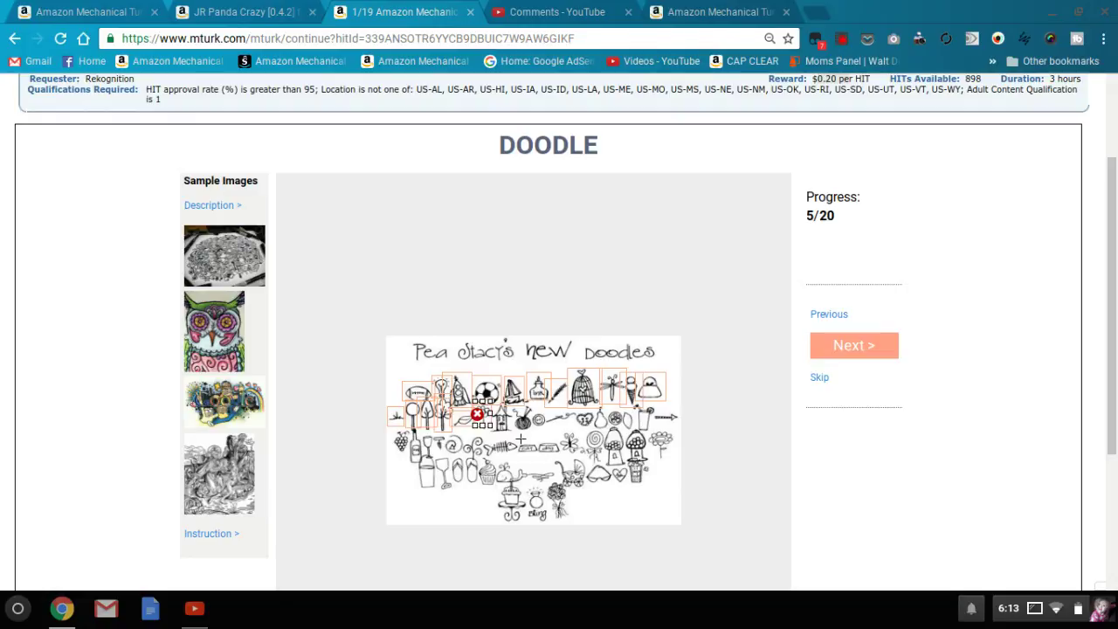
{"action": "left_click_drag", "start_coordinate": [516, 430], "coordinate": [489, 403]}
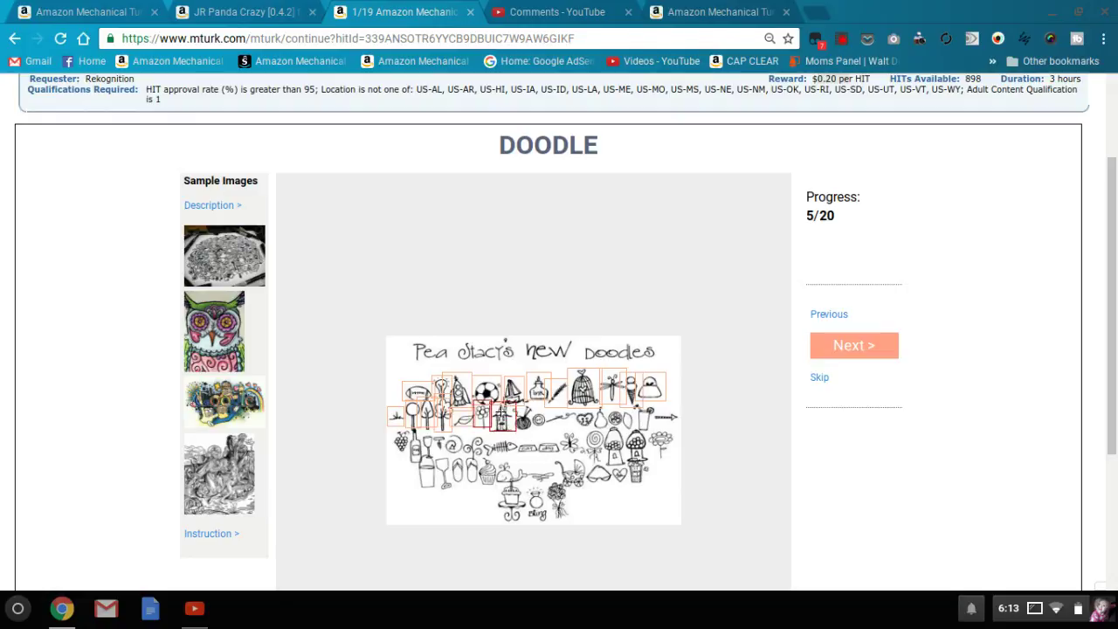
{"action": "left_click", "coordinate": [505, 414]}
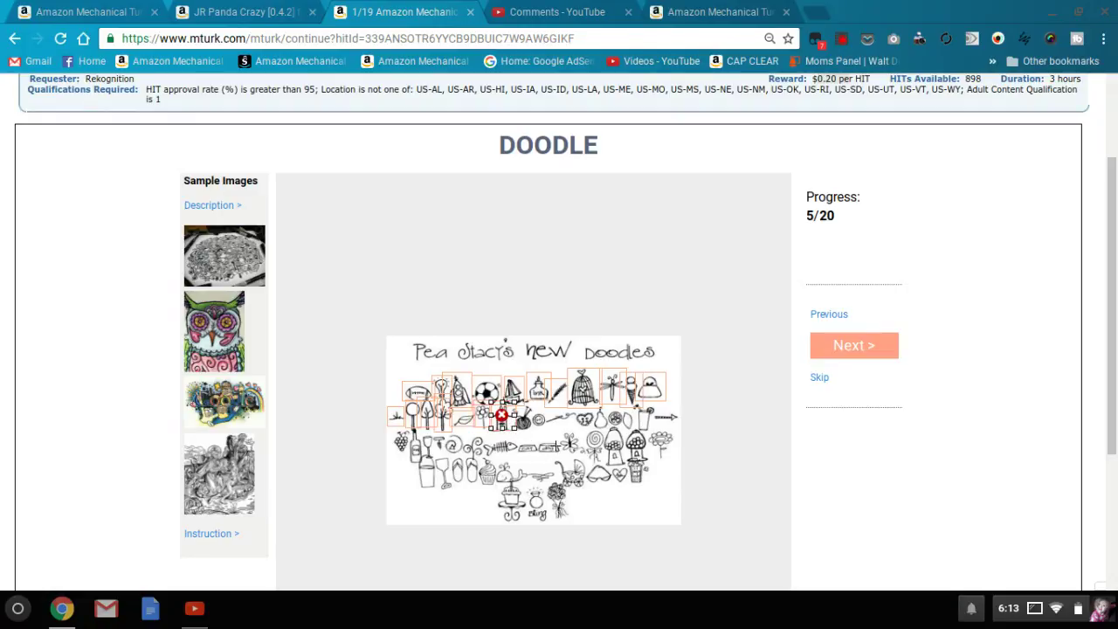
Draw separate bounding boxes around the yarn ball, the round button and the thin curled line doodle in the second row.
{"action": "mouse_move", "coordinate": [531, 433]}
{"action": "left_mouse_down"}
{"action": "mouse_move", "coordinate": [514, 402]}
{"action": "mouse_move", "coordinate": [550, 429]}
{"action": "mouse_move", "coordinate": [557, 419]}
{"action": "left_mouse_up"}
{"action": "left_click", "coordinate": [524, 414]}
{"action": "left_click", "coordinate": [522, 414]}
{"action": "left_click", "coordinate": [557, 435]}
{"action": "left_click", "coordinate": [557, 419]}
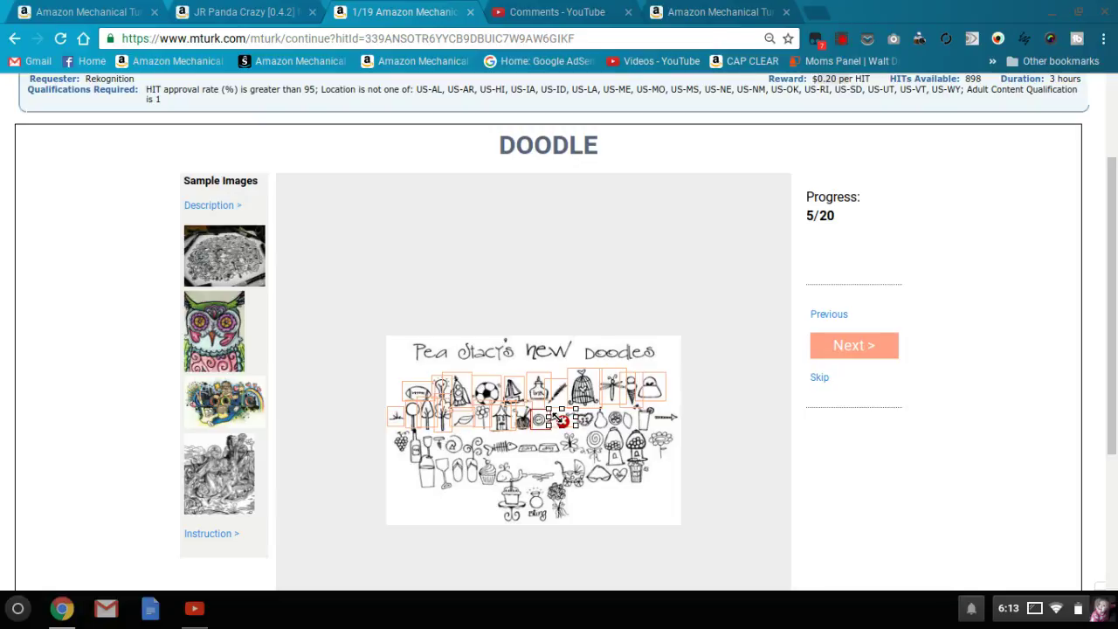
Box the rest of the second row individually: the heart, pear, round ball, drink cup and arrow.
{"action": "mouse_move", "coordinate": [609, 442]}
{"action": "left_mouse_down"}
{"action": "mouse_move", "coordinate": [583, 421]}
{"action": "mouse_move", "coordinate": [589, 406]}
{"action": "left_mouse_up"}
{"action": "left_click", "coordinate": [600, 413]}
{"action": "left_click_drag", "start_coordinate": [627, 430], "coordinate": [605, 403]}
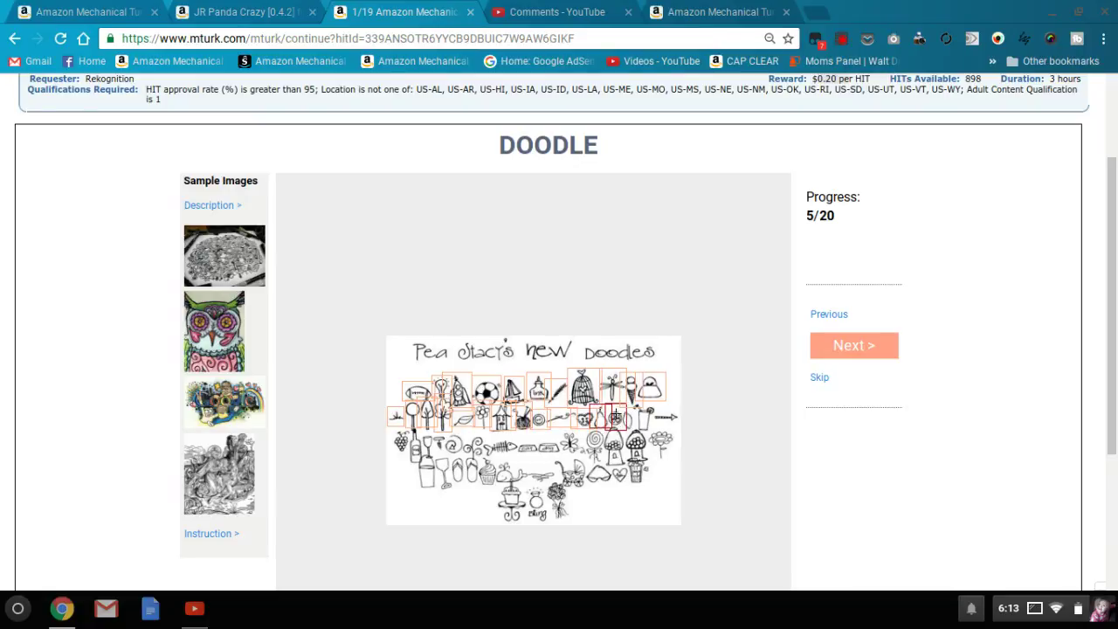
{"action": "left_click", "coordinate": [616, 418]}
{"action": "mouse_move", "coordinate": [626, 425]}
{"action": "left_mouse_down"}
{"action": "mouse_move", "coordinate": [635, 432]}
{"action": "mouse_move", "coordinate": [618, 409]}
{"action": "mouse_move", "coordinate": [639, 429]}
{"action": "mouse_move", "coordinate": [633, 409]}
{"action": "mouse_move", "coordinate": [651, 409]}
{"action": "left_mouse_up"}
{"action": "left_click", "coordinate": [626, 416]}
{"action": "left_click", "coordinate": [643, 418]}
{"action": "left_click", "coordinate": [688, 434]}
{"action": "left_click", "coordinate": [661, 417]}
Draw separate bounding boxes around the third-row doodles from the grapes and bottle to the butterfly.
{"action": "left_click_drag", "start_coordinate": [388, 428], "coordinate": [409, 456]}
{"action": "left_click", "coordinate": [403, 450]}
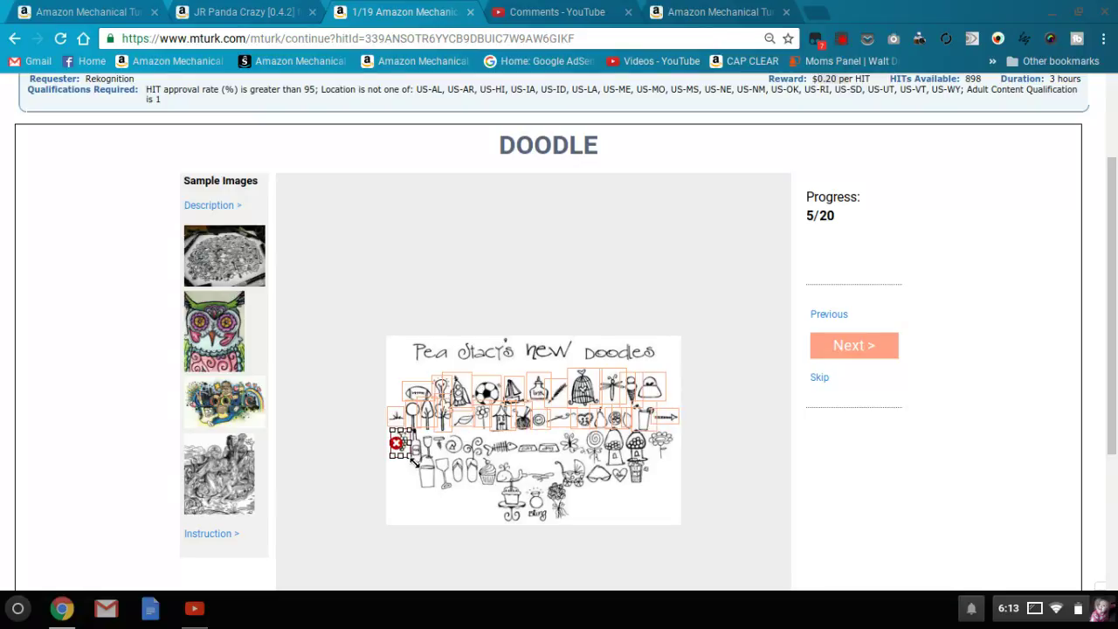
{"action": "mouse_move", "coordinate": [421, 460]}
{"action": "left_mouse_down"}
{"action": "mouse_move", "coordinate": [407, 427]}
{"action": "mouse_move", "coordinate": [435, 454]}
{"action": "mouse_move", "coordinate": [434, 435]}
{"action": "mouse_move", "coordinate": [462, 452]}
{"action": "mouse_move", "coordinate": [454, 443]}
{"action": "mouse_move", "coordinate": [479, 451]}
{"action": "mouse_move", "coordinate": [461, 435]}
{"action": "mouse_move", "coordinate": [498, 446]}
{"action": "mouse_move", "coordinate": [482, 439]}
{"action": "left_mouse_up"}
{"action": "left_click", "coordinate": [417, 446]}
{"action": "left_click", "coordinate": [443, 465]}
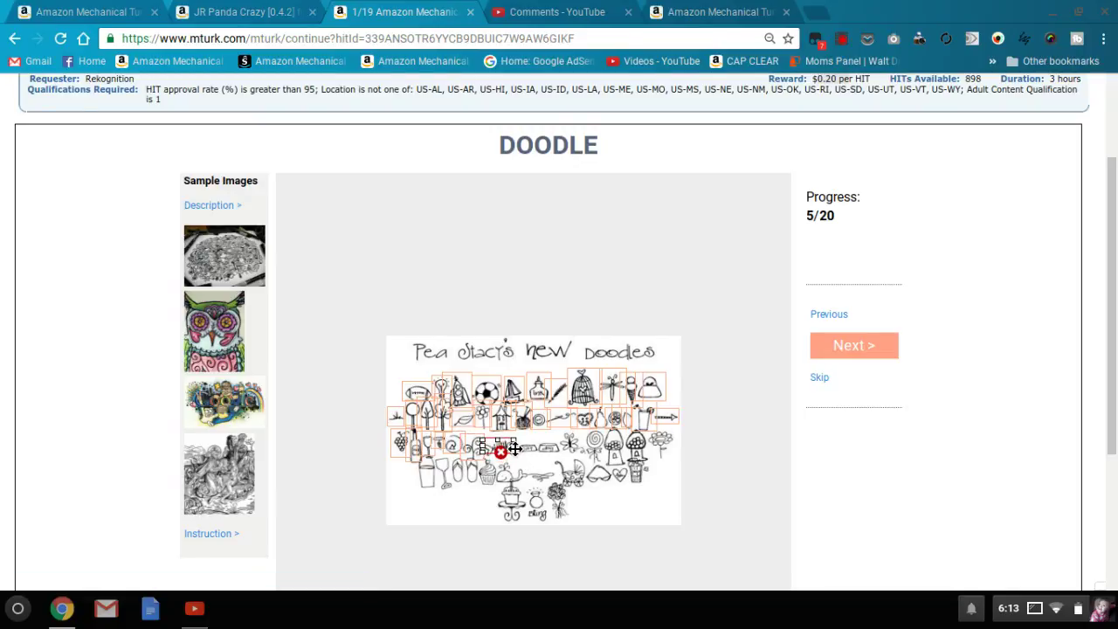
{"action": "left_click_drag", "start_coordinate": [515, 448], "coordinate": [567, 443]}
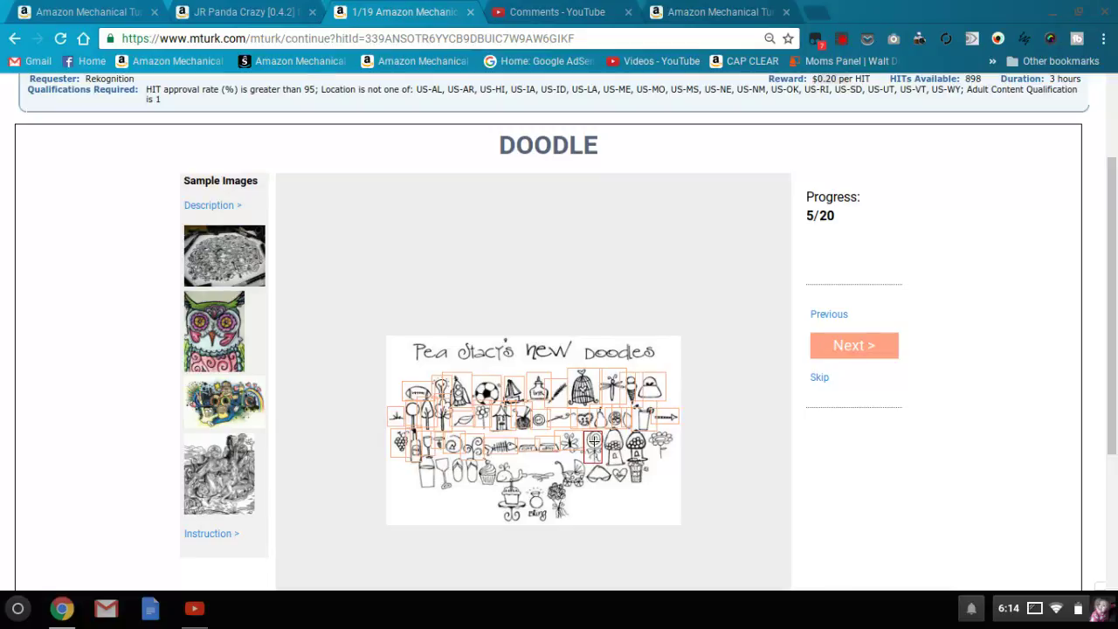
Box the lollipop, both mushroom houses and the flower at the end of the third row, deleting and redrawing the flower's box.
{"action": "left_click", "coordinate": [594, 440]}
{"action": "left_click", "coordinate": [613, 433]}
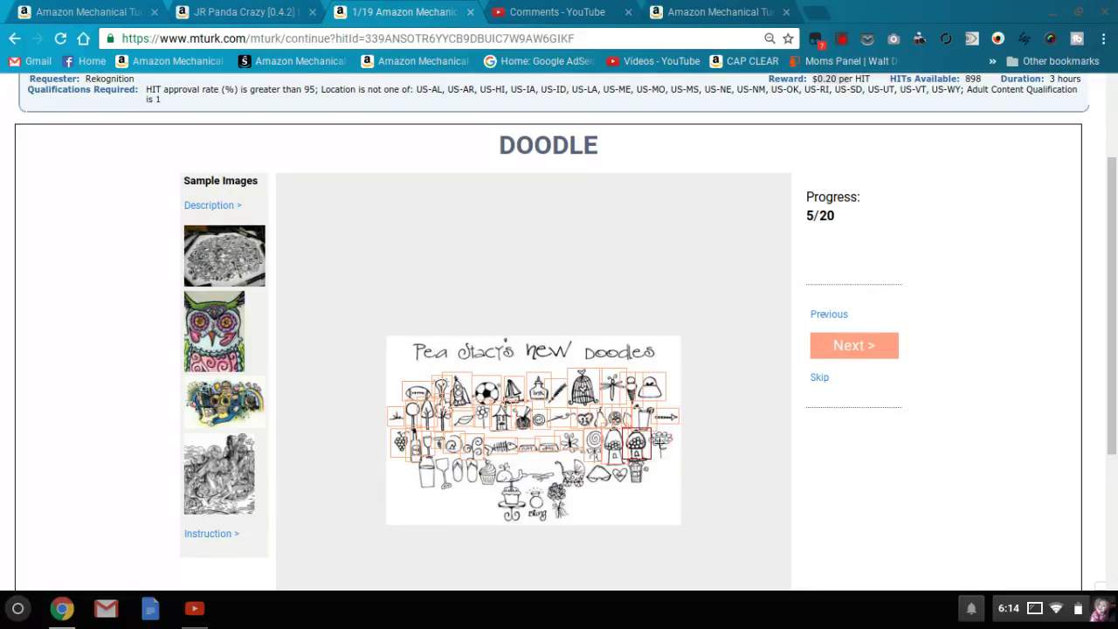
{"action": "left_click", "coordinate": [670, 452]}
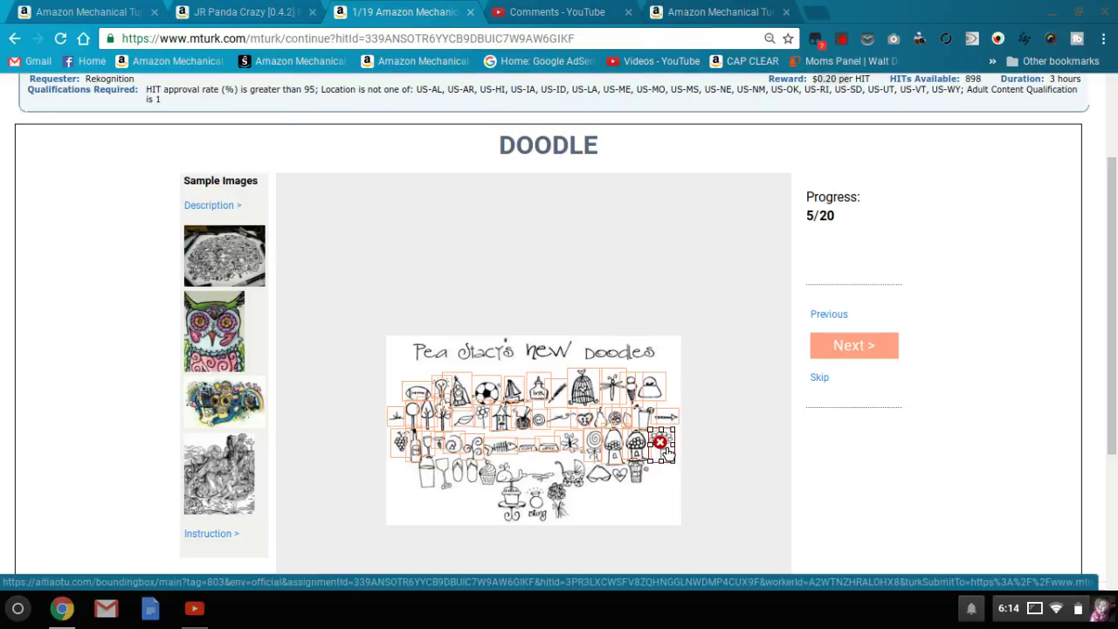
{"action": "left_click", "coordinate": [663, 443]}
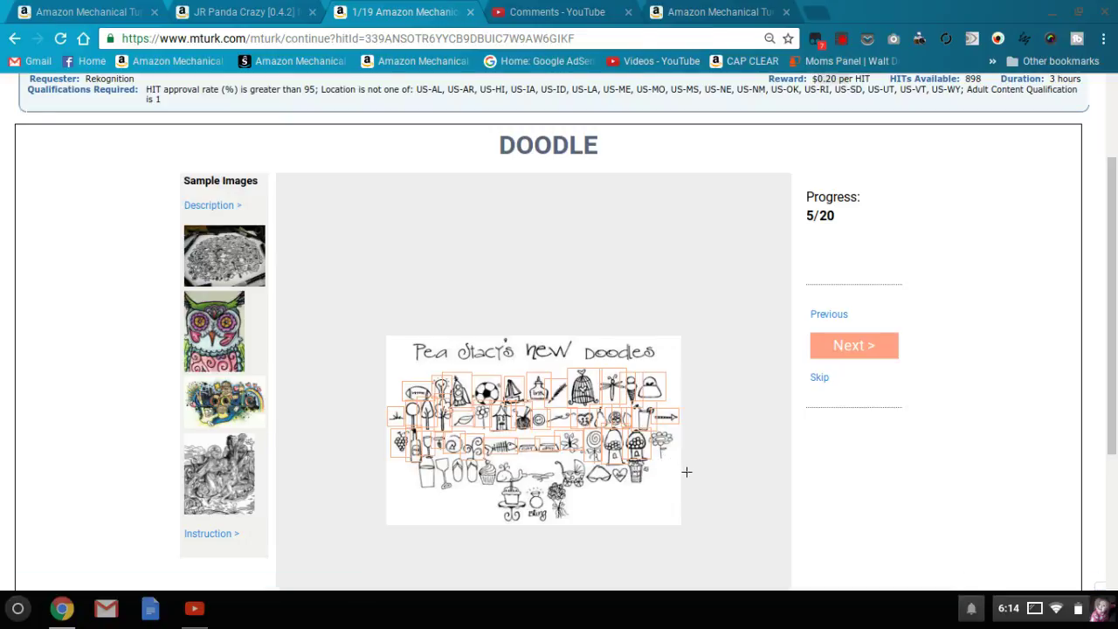
{"action": "left_click_drag", "start_coordinate": [646, 427], "coordinate": [675, 459]}
Draw separate bounding boxes around the bucket, wine glass, pair of flip-flops and cupcake in the fourth row.
{"action": "mouse_move", "coordinate": [441, 490]}
{"action": "left_mouse_down"}
{"action": "mouse_move", "coordinate": [411, 468]}
{"action": "mouse_move", "coordinate": [413, 452]}
{"action": "left_mouse_up"}
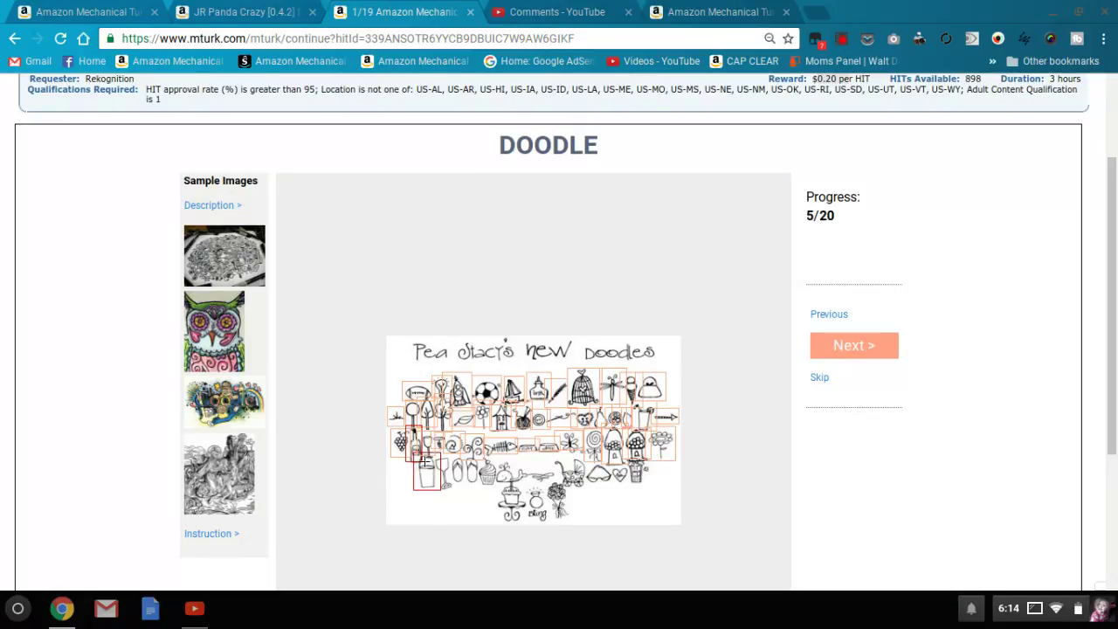
{"action": "left_click", "coordinate": [426, 463]}
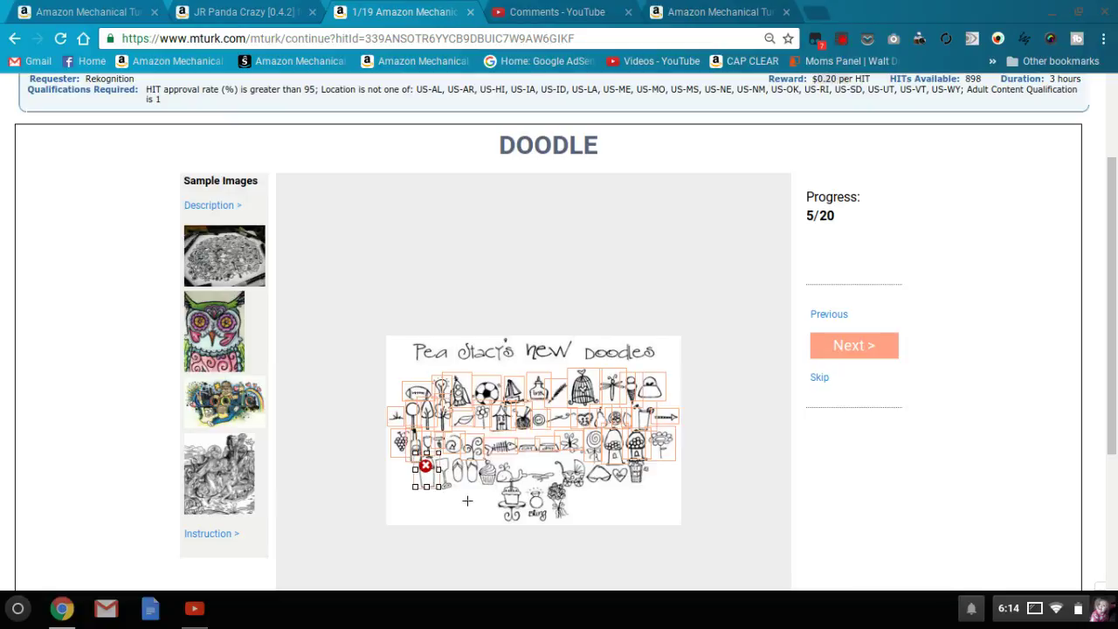
{"action": "left_click_drag", "start_coordinate": [455, 490], "coordinate": [428, 454]}
{"action": "left_click_drag", "start_coordinate": [484, 488], "coordinate": [447, 454]}
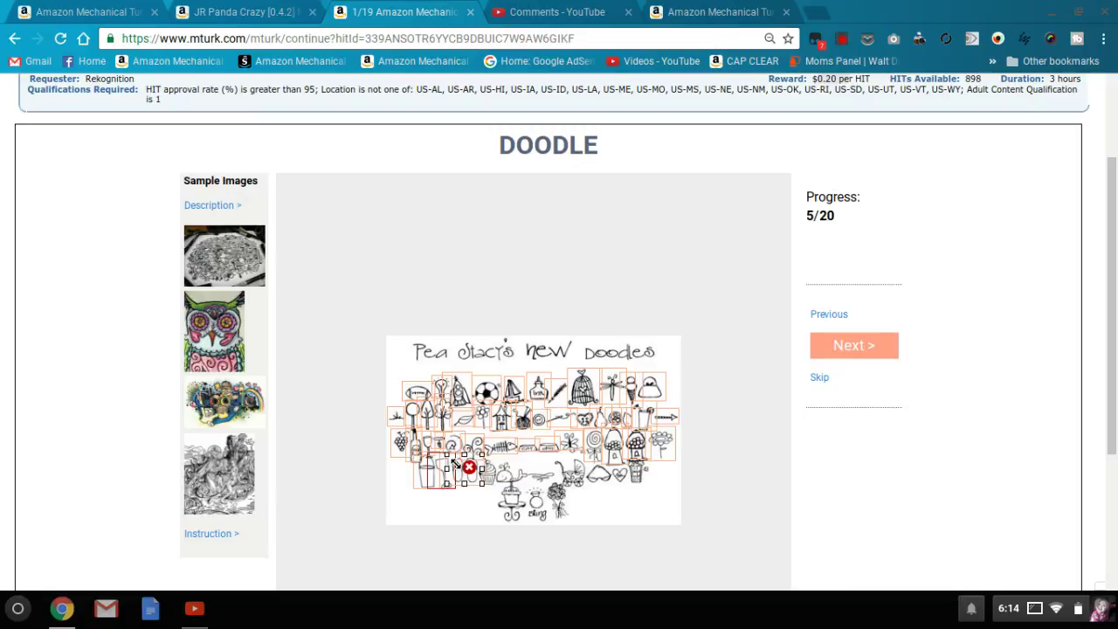
{"action": "left_click_drag", "start_coordinate": [497, 489], "coordinate": [476, 453]}
Box the remaining fourth-row doodles individually, from the whale and the baby carriage to the potted plant.
{"action": "left_click_drag", "start_coordinate": [532, 487], "coordinate": [492, 460]}
{"action": "left_click_drag", "start_coordinate": [551, 483], "coordinate": [527, 460]}
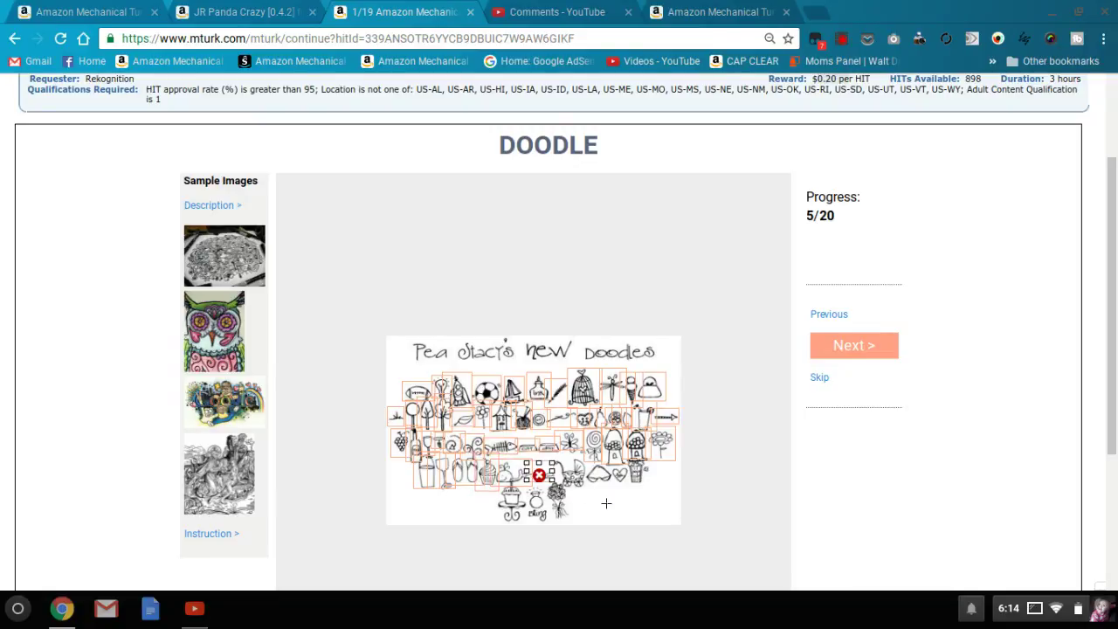
{"action": "left_click_drag", "start_coordinate": [588, 486], "coordinate": [551, 457]}
{"action": "mouse_move", "coordinate": [612, 480]}
{"action": "left_mouse_down"}
{"action": "mouse_move", "coordinate": [580, 461]}
{"action": "mouse_move", "coordinate": [627, 481]}
{"action": "mouse_move", "coordinate": [607, 460]}
{"action": "mouse_move", "coordinate": [639, 474]}
{"action": "mouse_move", "coordinate": [624, 454]}
{"action": "left_mouse_up"}
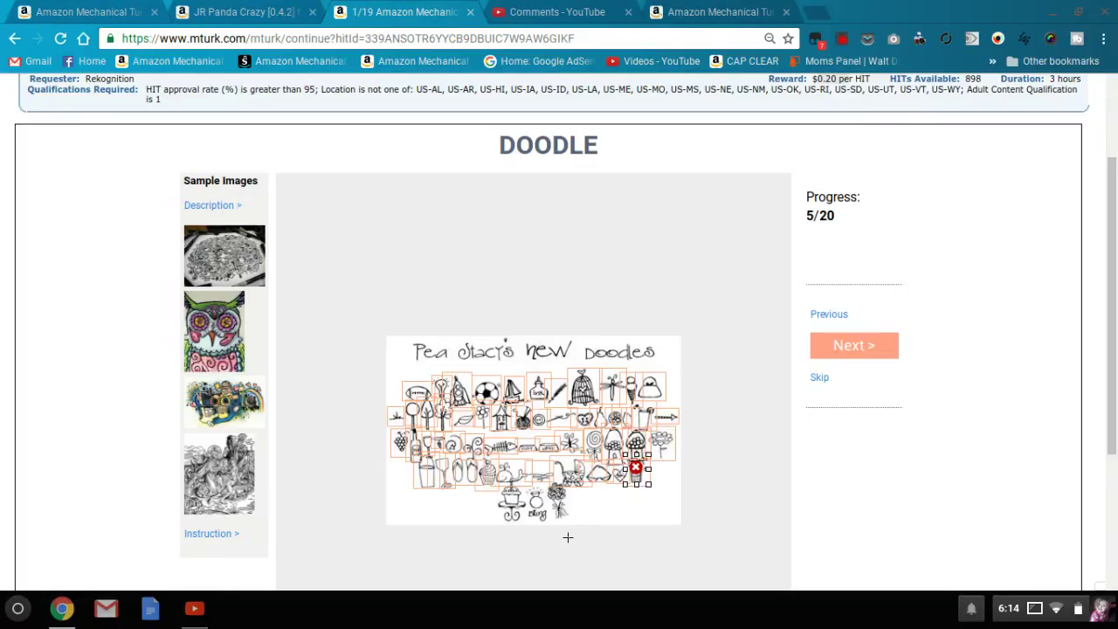
Draw separate bounding boxes around the bouquet, ring and cake stand in the last row, and advance to the next image.
{"action": "left_click_drag", "start_coordinate": [573, 519], "coordinate": [546, 481]}
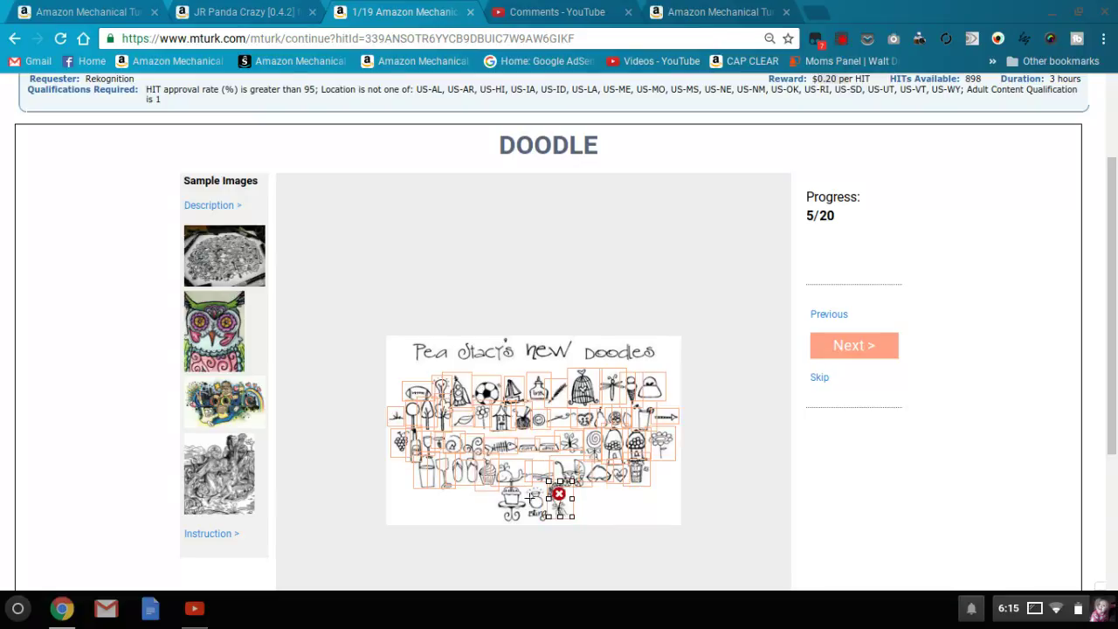
{"action": "mouse_move", "coordinate": [551, 521]}
{"action": "left_mouse_down"}
{"action": "mouse_move", "coordinate": [527, 487]}
{"action": "mouse_move", "coordinate": [538, 530]}
{"action": "left_mouse_up"}
{"action": "left_click", "coordinate": [699, 492]}
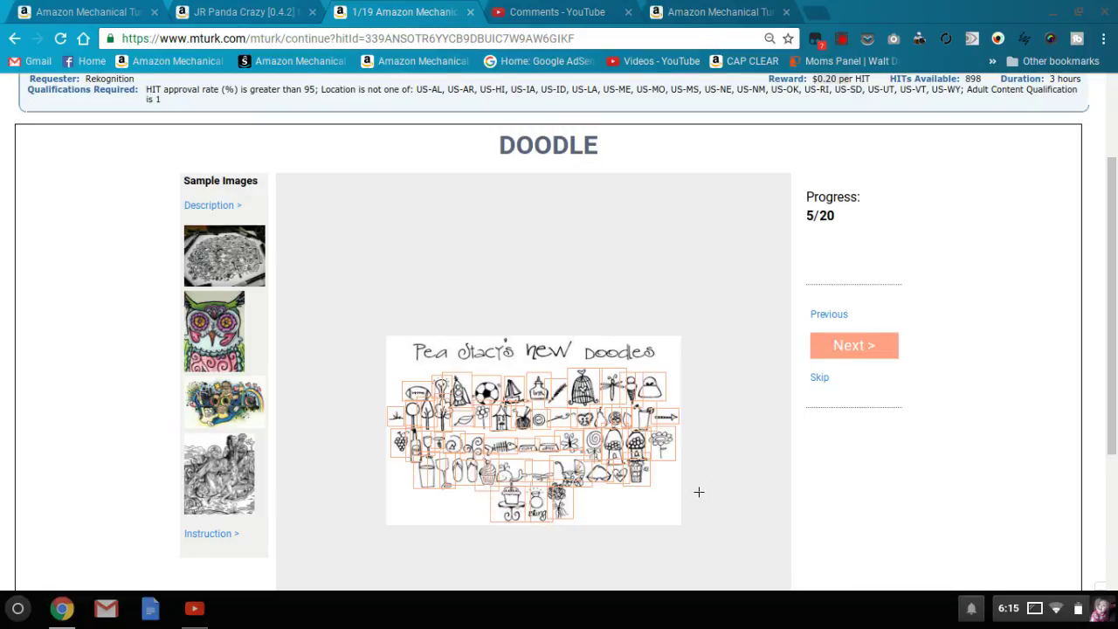
{"action": "left_click", "coordinate": [896, 348]}
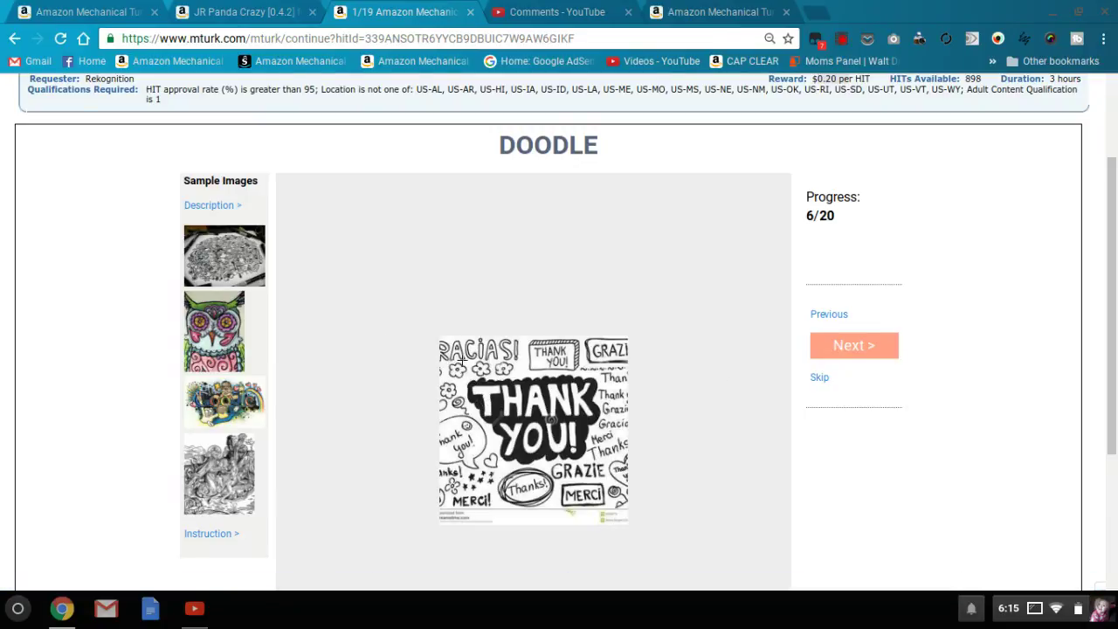
Draw a bounding box around the whole THANK YOU lettering doodle, excluding the footer strip, and advance to the next image.
{"action": "mouse_move", "coordinate": [445, 348]}
{"action": "left_mouse_down"}
{"action": "mouse_move", "coordinate": [479, 370]}
{"action": "mouse_move", "coordinate": [550, 466]}
{"action": "mouse_move", "coordinate": [607, 489]}
{"action": "mouse_move", "coordinate": [639, 518]}
{"action": "left_mouse_up"}
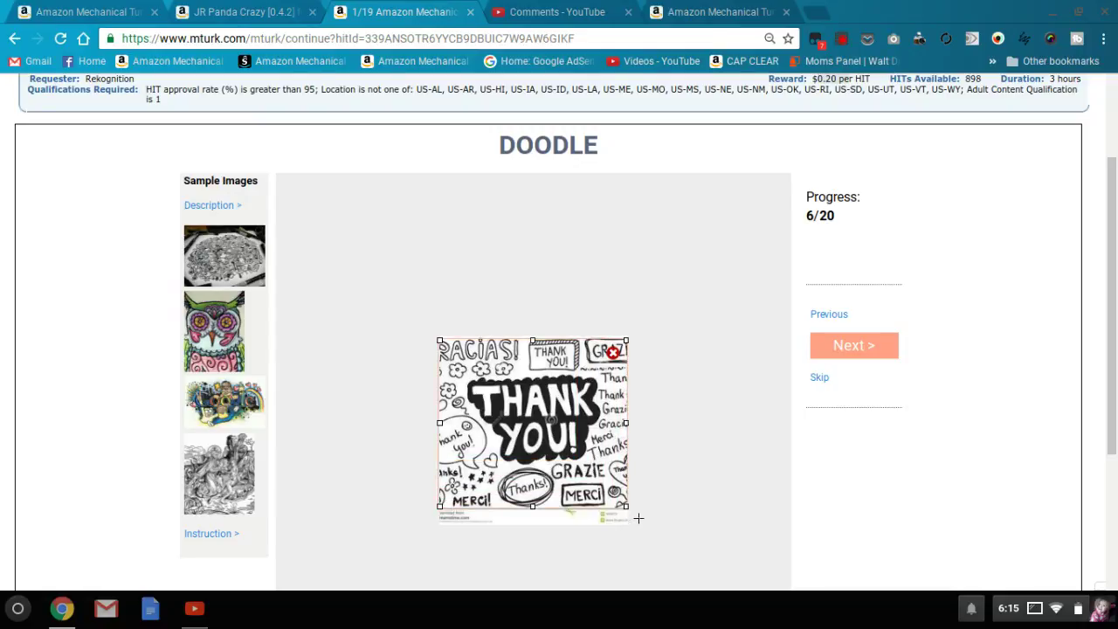
{"action": "left_click", "coordinate": [683, 498]}
{"action": "left_click", "coordinate": [849, 355]}
Draw a bounding box around the full 2013 doodle and another around the full cartoon-creatures doodle, advancing after each.
{"action": "mouse_move", "coordinate": [452, 354]}
{"action": "left_mouse_down"}
{"action": "mouse_move", "coordinate": [593, 467]}
{"action": "mouse_move", "coordinate": [640, 530]}
{"action": "mouse_move", "coordinate": [609, 497]}
{"action": "left_mouse_up"}
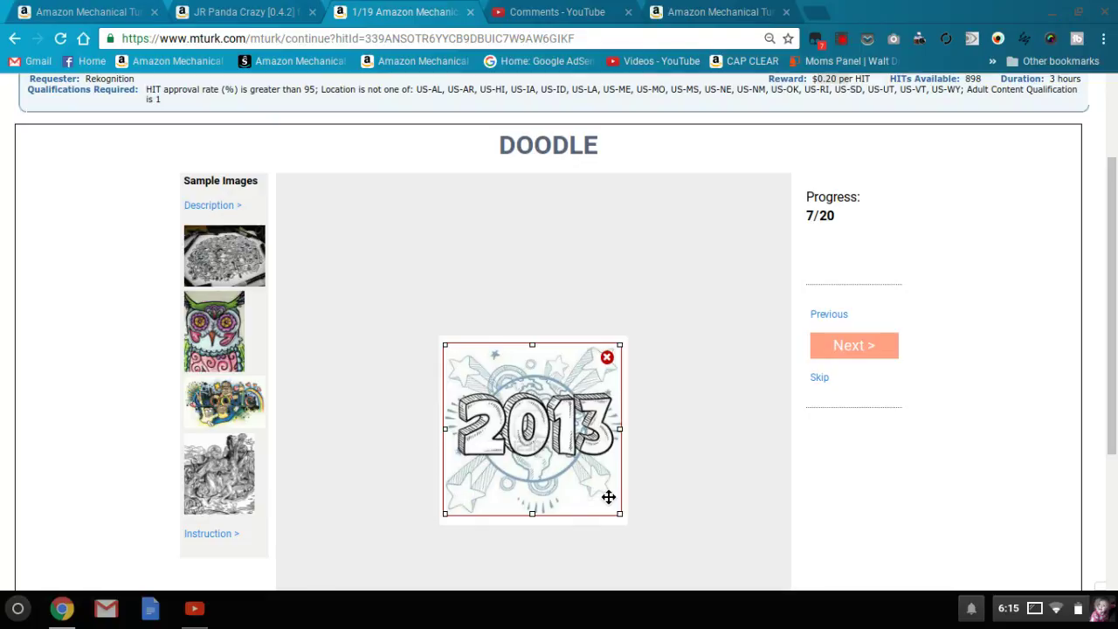
{"action": "left_click", "coordinate": [839, 360]}
{"action": "mouse_move", "coordinate": [451, 345]}
{"action": "left_mouse_down"}
{"action": "mouse_move", "coordinate": [582, 442]}
{"action": "mouse_move", "coordinate": [632, 531]}
{"action": "left_mouse_up"}
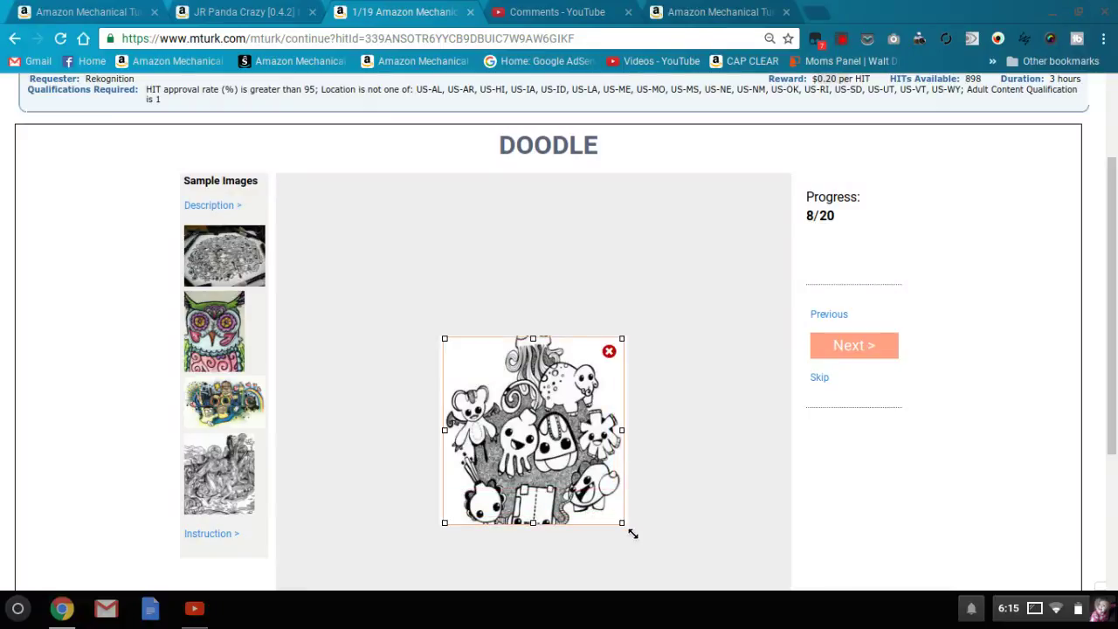
{"action": "left_click", "coordinate": [668, 521]}
{"action": "left_click", "coordinate": [837, 356]}
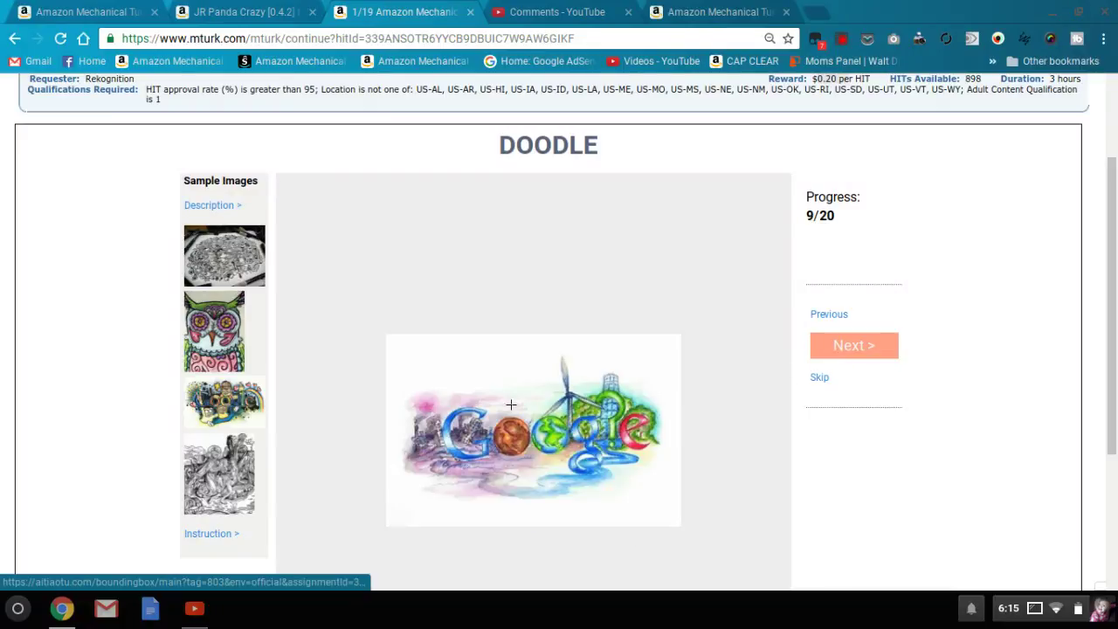
Draw a bounding box around the colourful Google doodle, leaving out its white margins, and advance to the next image.
{"action": "mouse_move", "coordinate": [503, 449]}
{"action": "left_mouse_down"}
{"action": "mouse_move", "coordinate": [607, 529]}
{"action": "mouse_move", "coordinate": [679, 511]}
{"action": "left_mouse_up"}
{"action": "left_click_drag", "start_coordinate": [577, 481], "coordinate": [572, 475]}
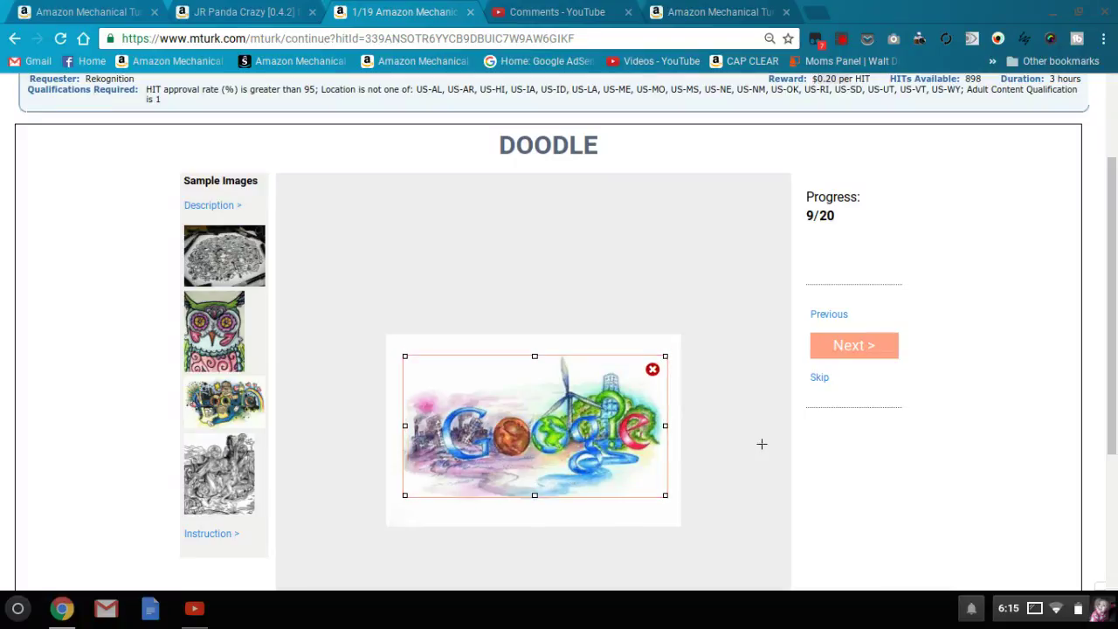
{"action": "left_click", "coordinate": [895, 359]}
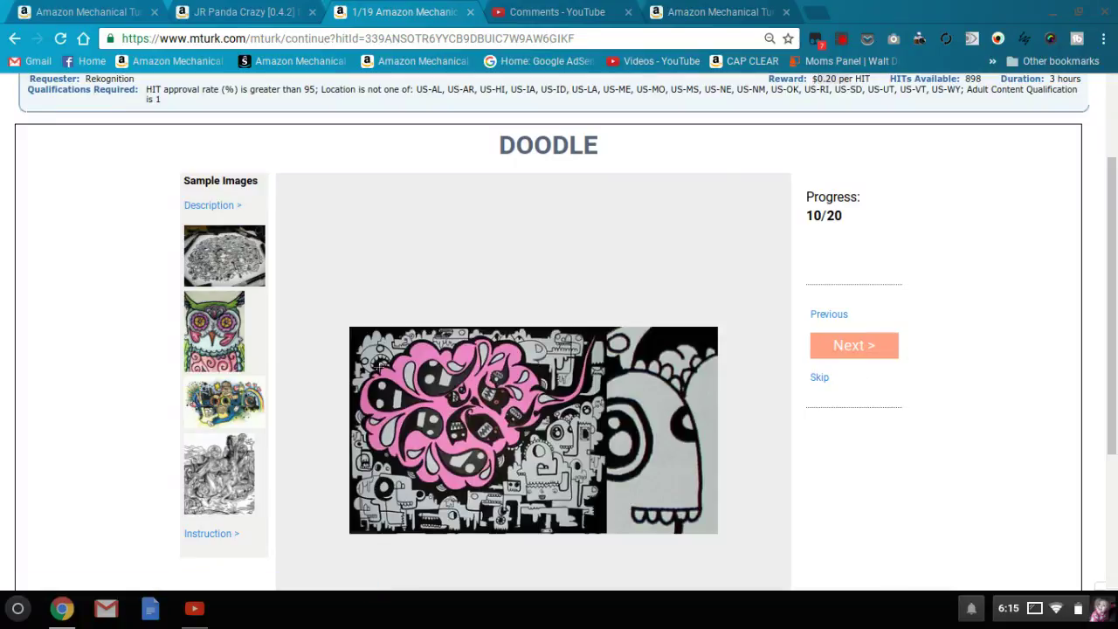
Draw a bounding box around the pink and black monster doodle, extend it to cover the whole picture, and advance to the next image.
{"action": "mouse_move", "coordinate": [360, 339]}
{"action": "left_mouse_down"}
{"action": "mouse_move", "coordinate": [777, 546]}
{"action": "mouse_move", "coordinate": [756, 556]}
{"action": "mouse_move", "coordinate": [767, 560]}
{"action": "left_mouse_up"}
{"action": "left_click_drag", "start_coordinate": [677, 506], "coordinate": [633, 481]}
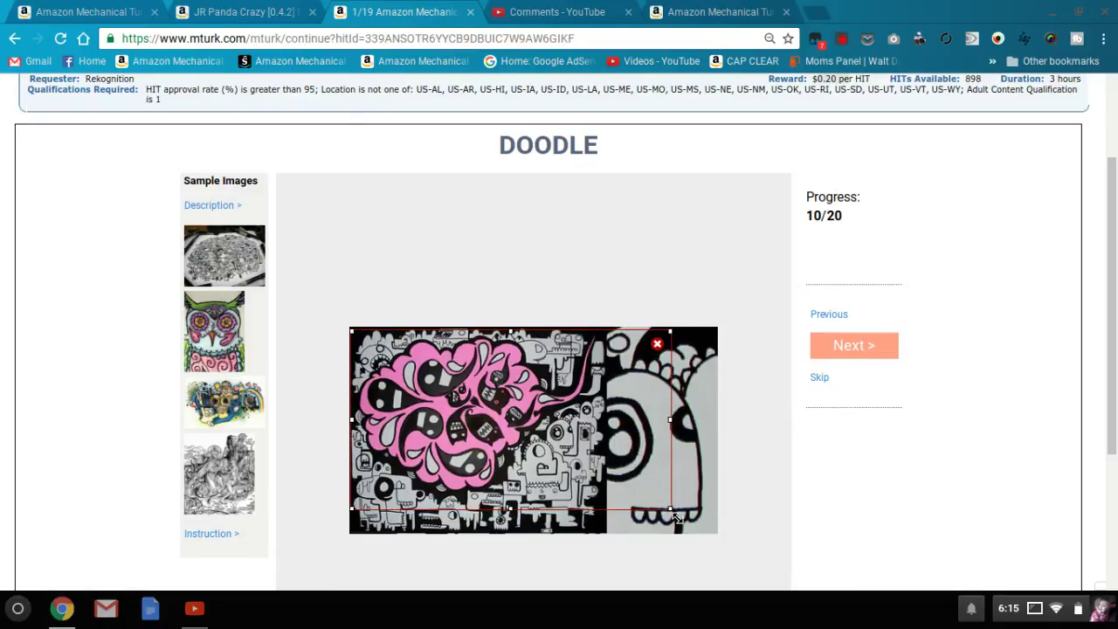
{"action": "left_click_drag", "start_coordinate": [674, 518], "coordinate": [721, 539]}
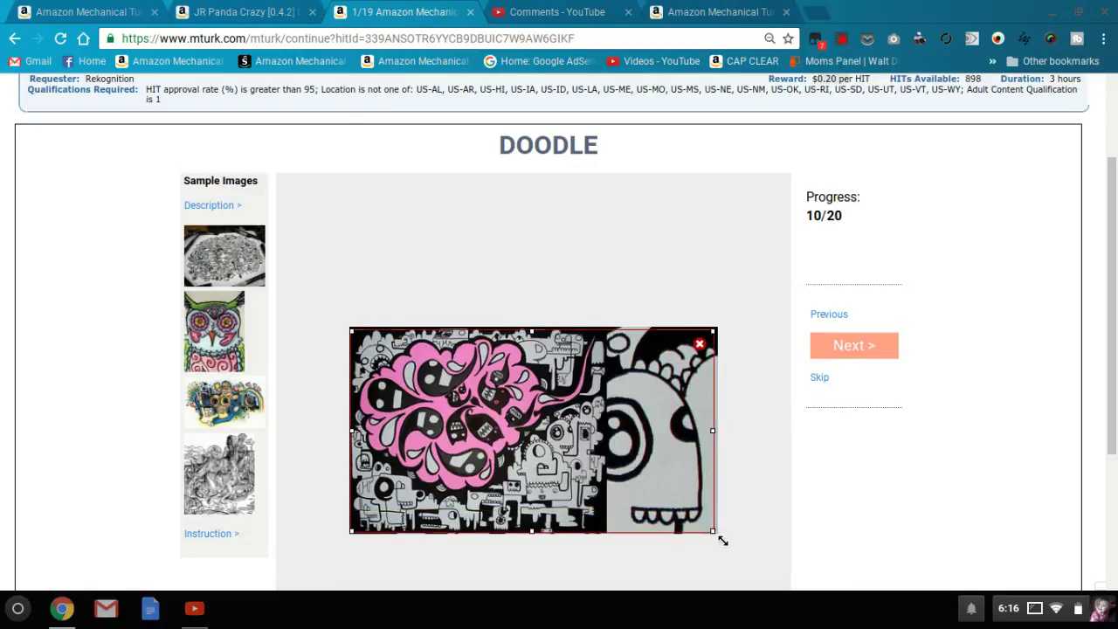
{"action": "left_click", "coordinate": [862, 353]}
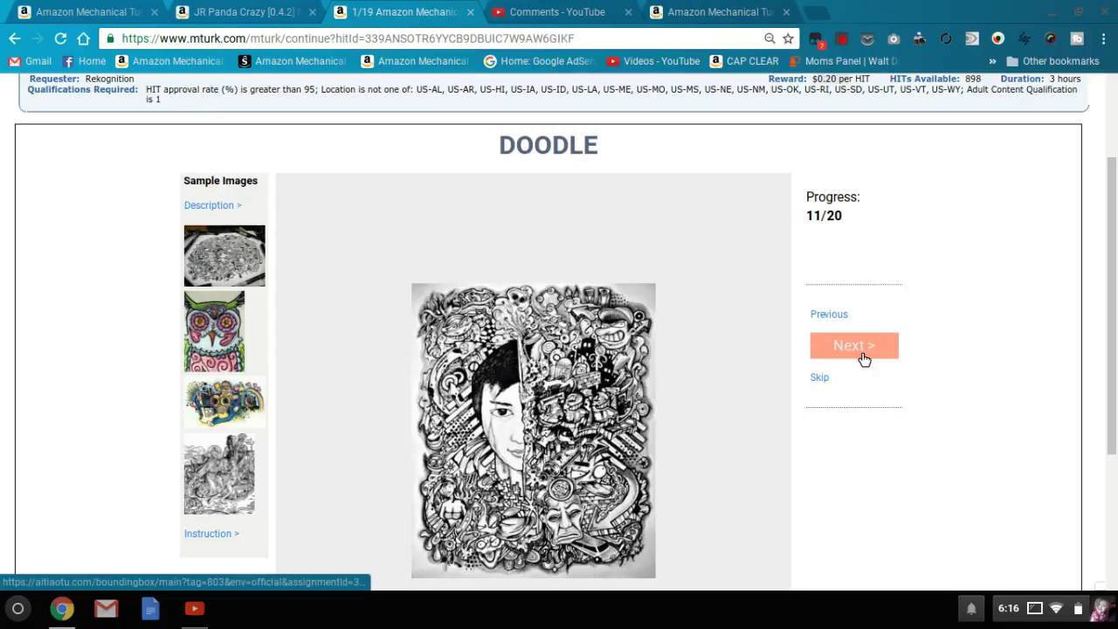
Draw a bounding box around the full split-face doodle and another around the cross-hatched rectangle doodle, advancing after each.
{"action": "mouse_move", "coordinate": [422, 295]}
{"action": "left_mouse_down"}
{"action": "mouse_move", "coordinate": [669, 554]}
{"action": "mouse_move", "coordinate": [659, 584]}
{"action": "left_mouse_up"}
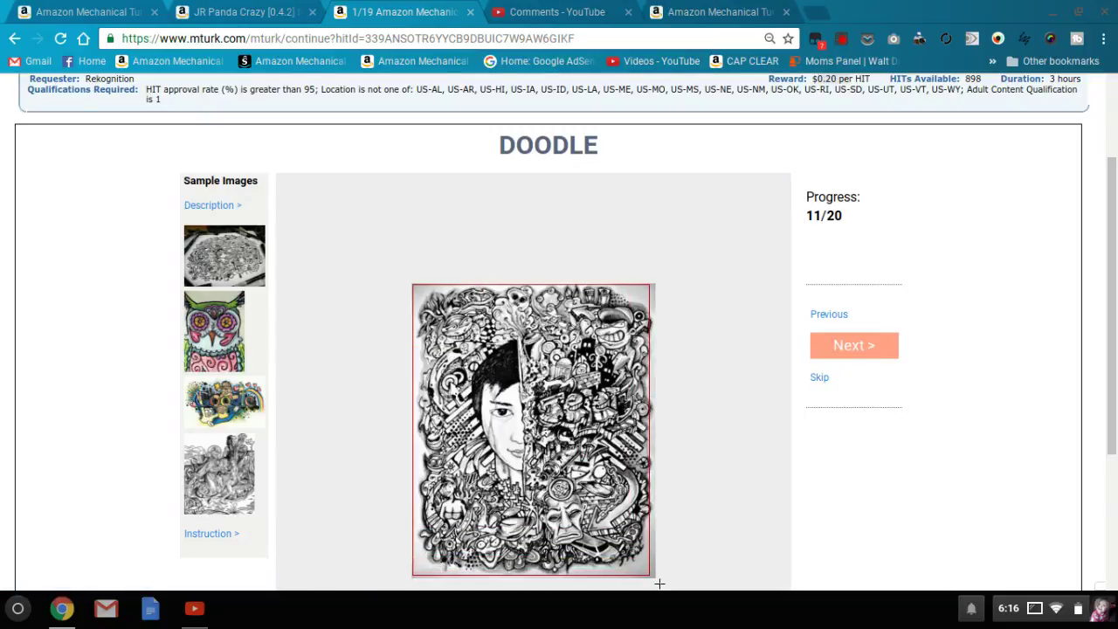
{"action": "left_click", "coordinate": [855, 347]}
{"action": "mouse_move", "coordinate": [413, 280]}
{"action": "left_mouse_down"}
{"action": "mouse_move", "coordinate": [484, 343]}
{"action": "mouse_move", "coordinate": [689, 597]}
{"action": "left_mouse_up"}
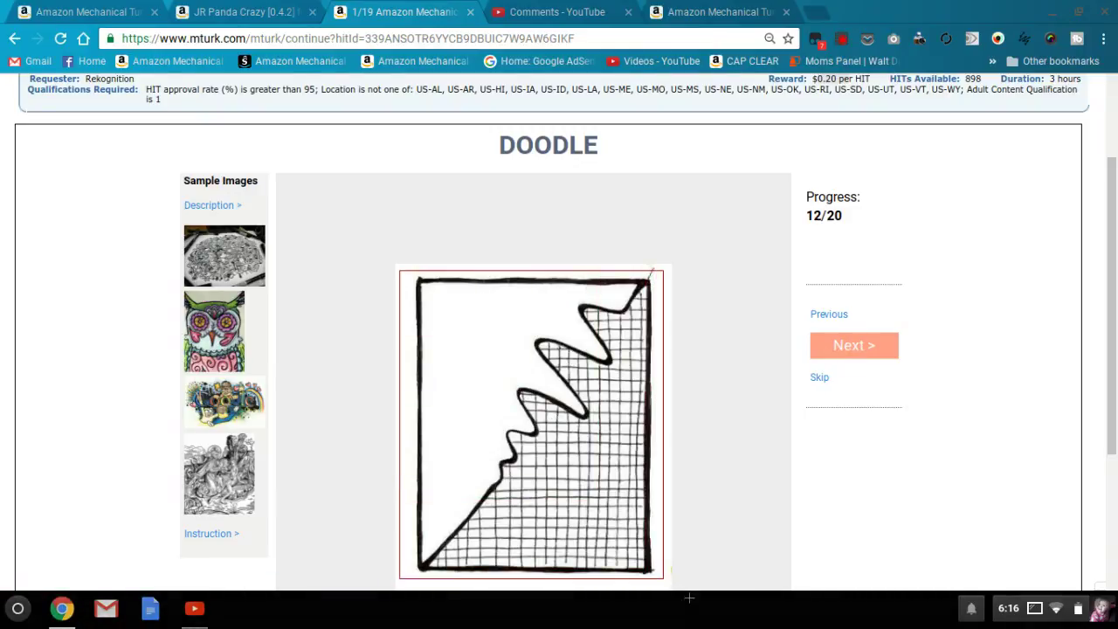
{"action": "left_click_drag", "start_coordinate": [633, 565], "coordinate": [621, 556]}
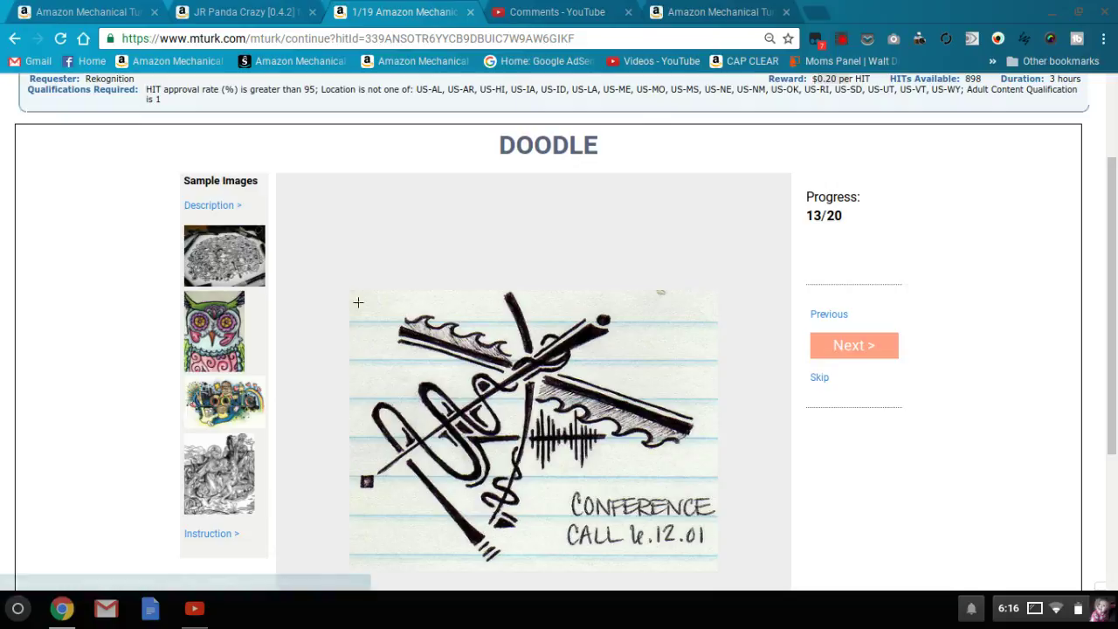
Draw a bounding box around the CONFERENCE CALL doodle on lined paper and advance to the next image.
{"action": "mouse_move", "coordinate": [357, 292]}
{"action": "left_mouse_down"}
{"action": "mouse_move", "coordinate": [684, 581]}
{"action": "mouse_move", "coordinate": [738, 581]}
{"action": "mouse_move", "coordinate": [703, 573]}
{"action": "left_mouse_up"}
{"action": "left_click", "coordinate": [745, 552]}
{"action": "left_click", "coordinate": [860, 360]}
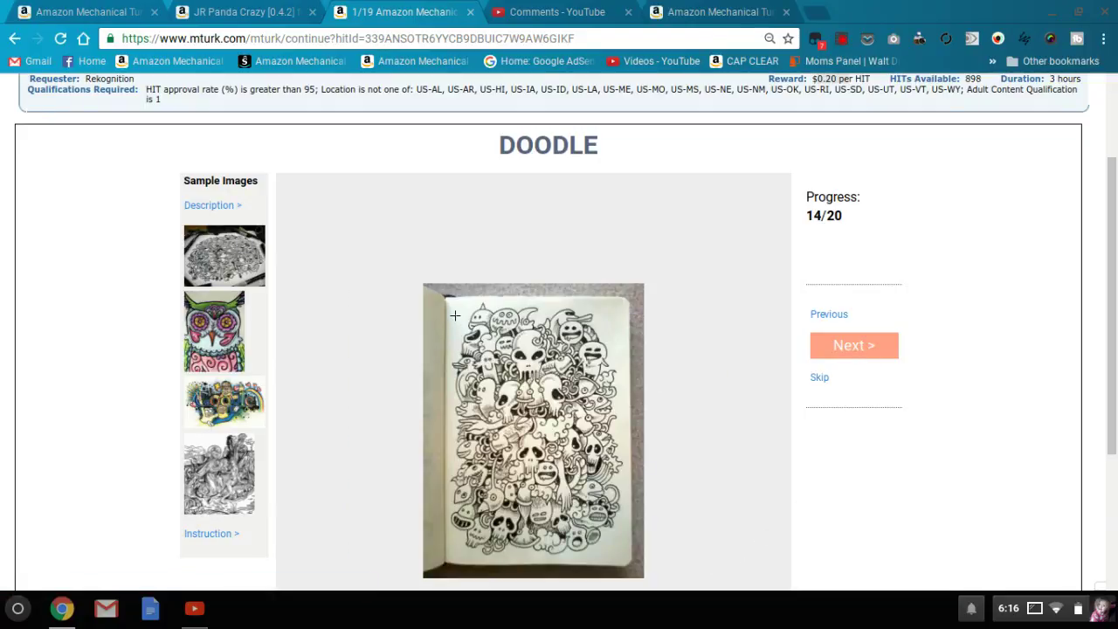
Draw a bounding box around the skull and monster doodle on the sketchbook page, align it with the drawing, and advance to the next image.
{"action": "mouse_move", "coordinate": [455, 312]}
{"action": "left_mouse_down"}
{"action": "mouse_move", "coordinate": [482, 334]}
{"action": "mouse_move", "coordinate": [643, 572]}
{"action": "left_mouse_up"}
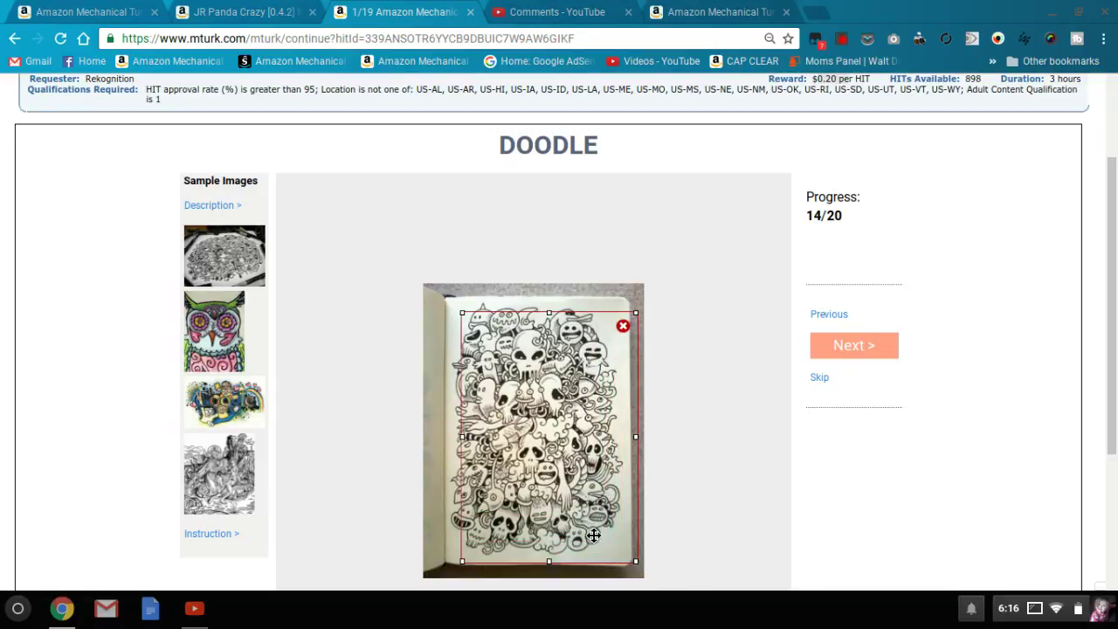
{"action": "left_click_drag", "start_coordinate": [592, 534], "coordinate": [581, 523]}
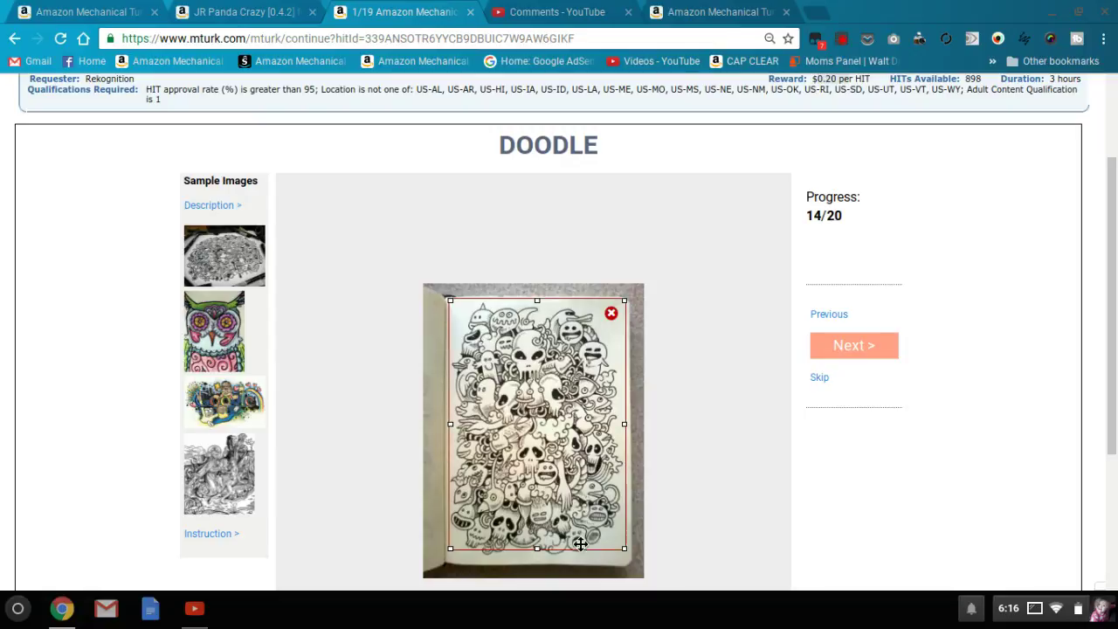
{"action": "left_click_drag", "start_coordinate": [543, 555], "coordinate": [543, 567]}
{"action": "key", "text": "Delete"}
{"action": "left_click", "coordinate": [868, 345]}
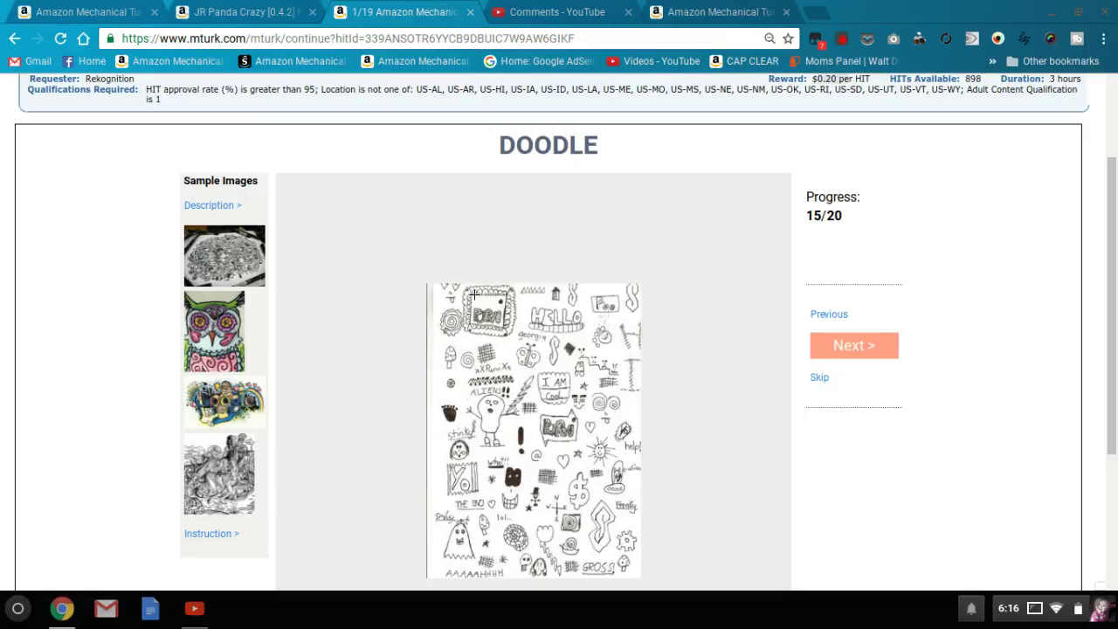
Draw separate bounding boxes around the doodles along the page's top, including the framed sign, face, spiral, house, S shapes and HELLO lettering.
{"action": "mouse_move", "coordinate": [466, 288]}
{"action": "left_mouse_down"}
{"action": "mouse_move", "coordinate": [529, 349]}
{"action": "mouse_move", "coordinate": [518, 340]}
{"action": "left_mouse_up"}
{"action": "mouse_move", "coordinate": [438, 284]}
{"action": "left_mouse_down"}
{"action": "mouse_move", "coordinate": [478, 313]}
{"action": "mouse_move", "coordinate": [469, 302]}
{"action": "mouse_move", "coordinate": [460, 337]}
{"action": "left_mouse_up"}
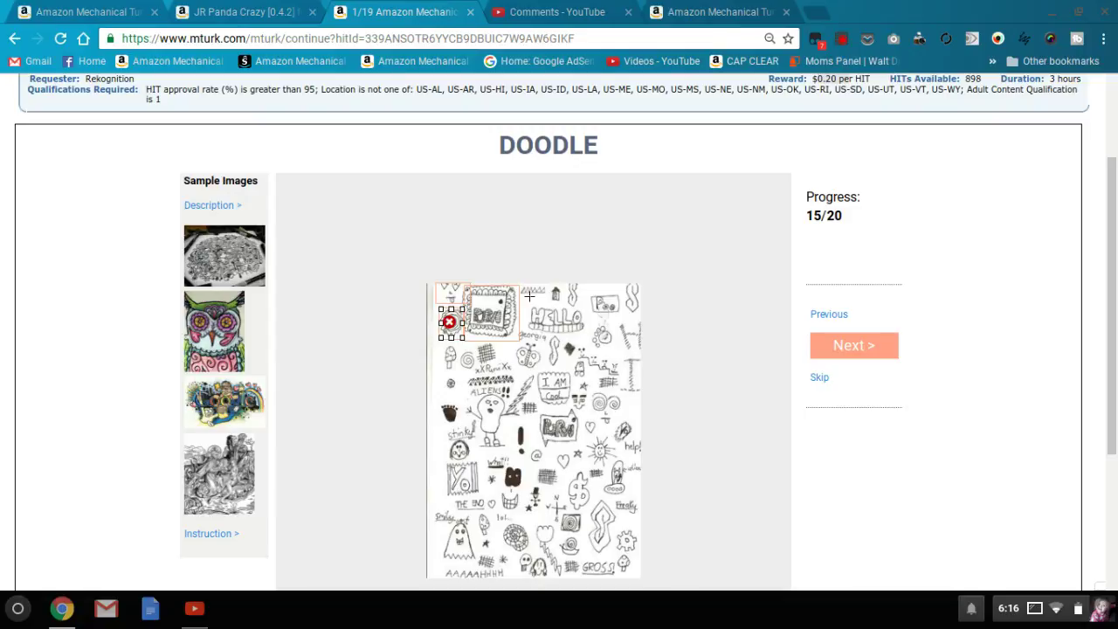
{"action": "mouse_move", "coordinate": [519, 286]}
{"action": "left_mouse_down"}
{"action": "mouse_move", "coordinate": [579, 302]}
{"action": "mouse_move", "coordinate": [566, 283]}
{"action": "mouse_move", "coordinate": [622, 319]}
{"action": "mouse_move", "coordinate": [619, 281]}
{"action": "left_mouse_up"}
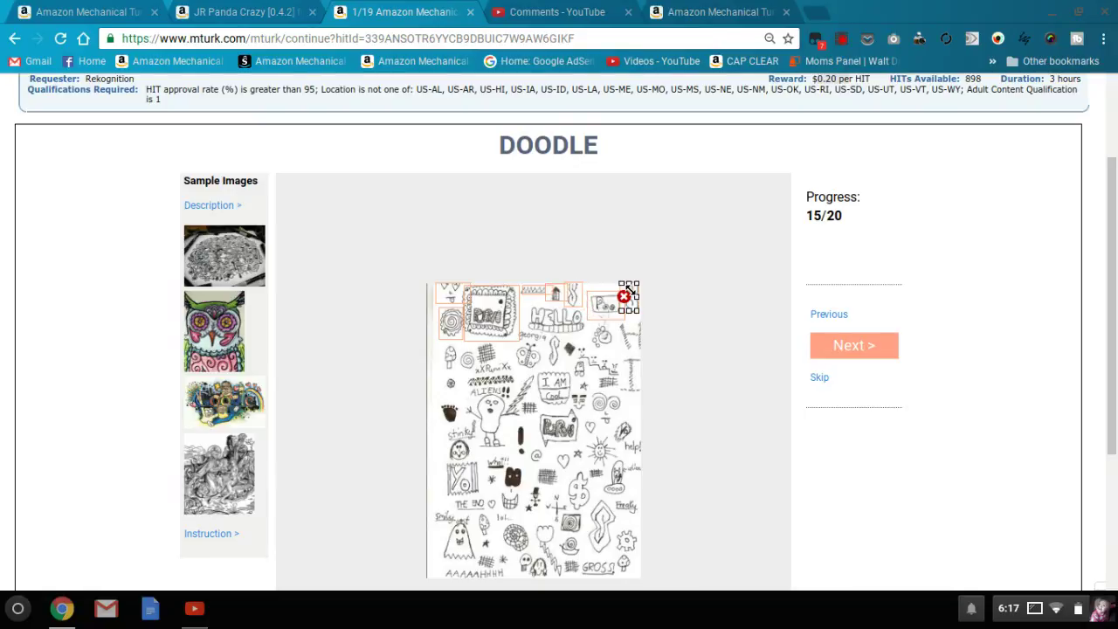
{"action": "mouse_move", "coordinate": [529, 308]}
{"action": "left_mouse_down"}
{"action": "mouse_move", "coordinate": [600, 347]}
{"action": "mouse_move", "coordinate": [527, 307]}
{"action": "left_mouse_up"}
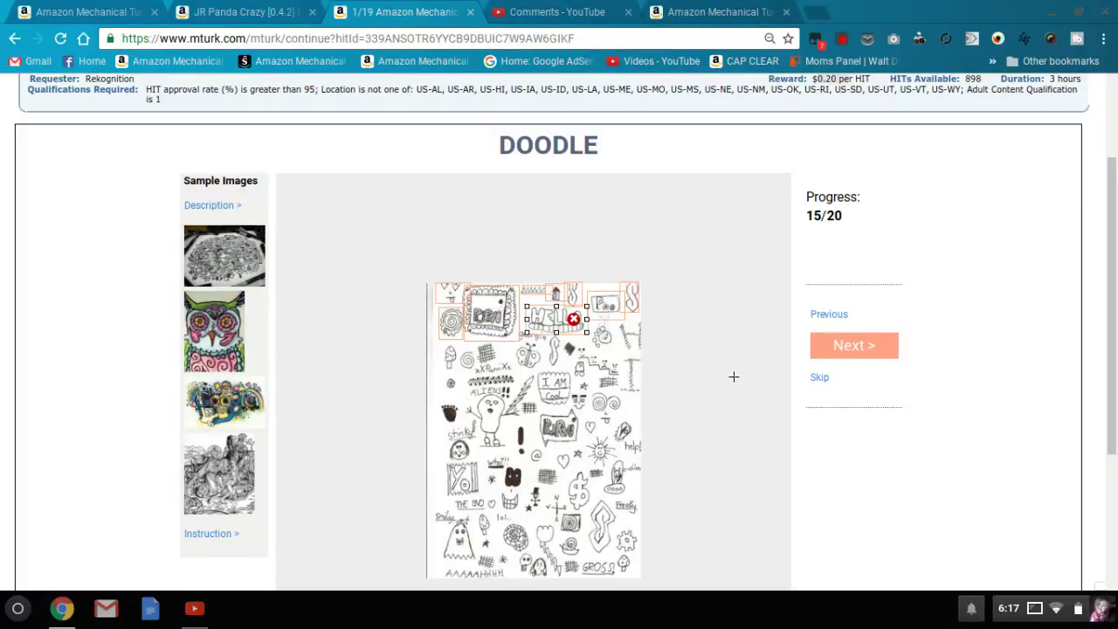
Box each doodle in the page's upper-middle rows, including the right-edge drawings, butterfly, ice cream, footprint, armless figure and I AM Cool sign.
{"action": "left_click_drag", "start_coordinate": [608, 340], "coordinate": [583, 317]}
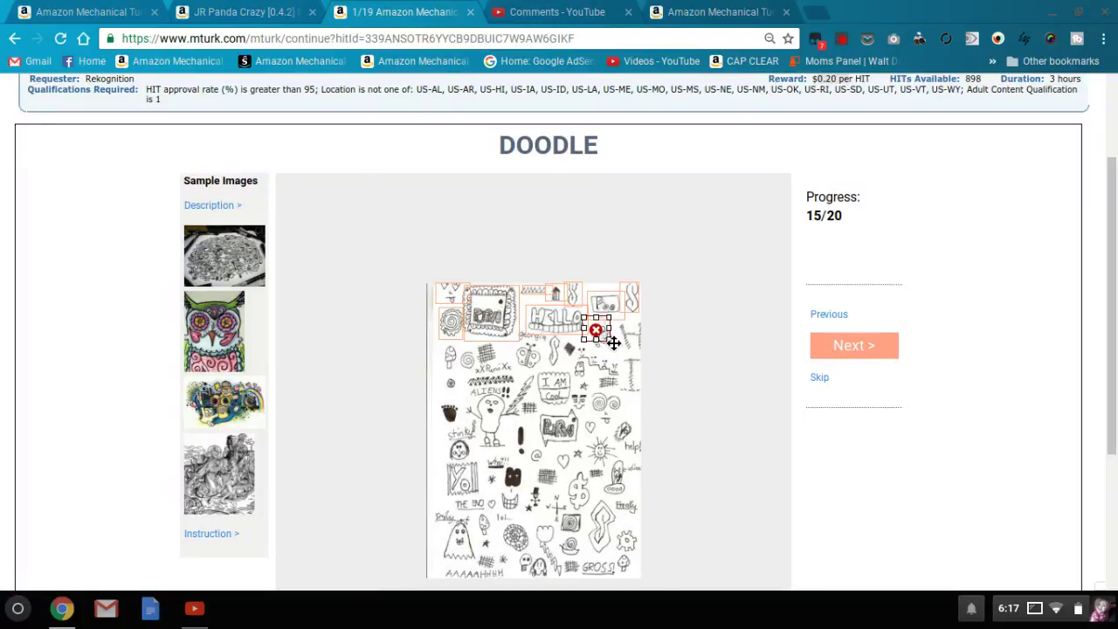
{"action": "mouse_move", "coordinate": [614, 344]}
{"action": "left_mouse_down"}
{"action": "mouse_move", "coordinate": [651, 363]}
{"action": "mouse_move", "coordinate": [627, 370]}
{"action": "mouse_move", "coordinate": [650, 406]}
{"action": "left_mouse_up"}
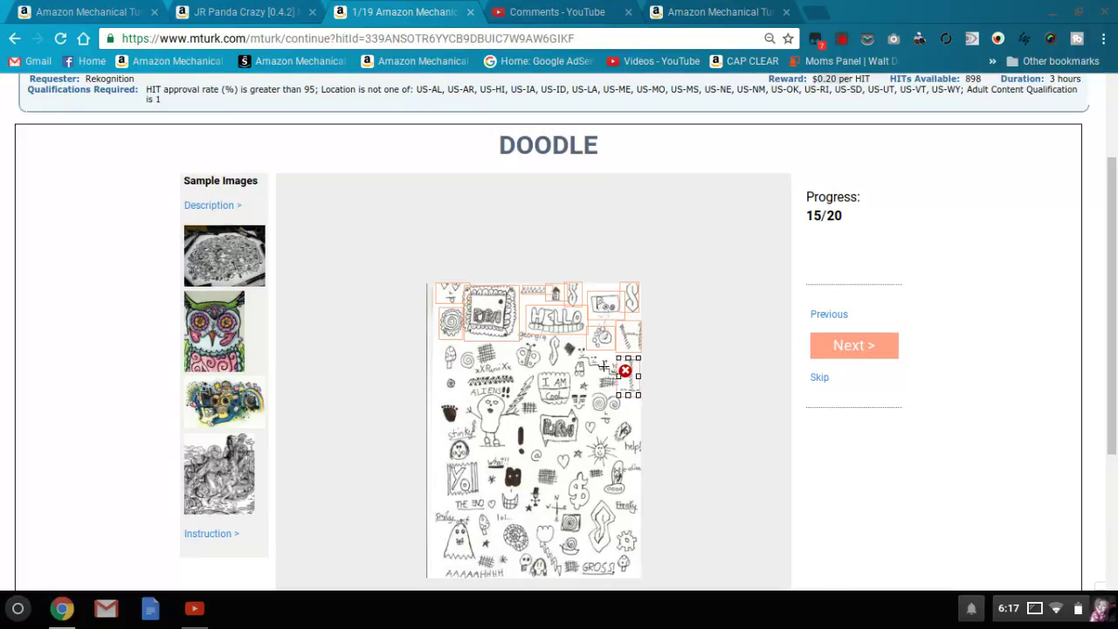
{"action": "mouse_move", "coordinate": [579, 351]}
{"action": "left_mouse_down"}
{"action": "mouse_move", "coordinate": [627, 376]}
{"action": "mouse_move", "coordinate": [620, 387]}
{"action": "mouse_move", "coordinate": [598, 372]}
{"action": "mouse_move", "coordinate": [608, 385]}
{"action": "left_mouse_up"}
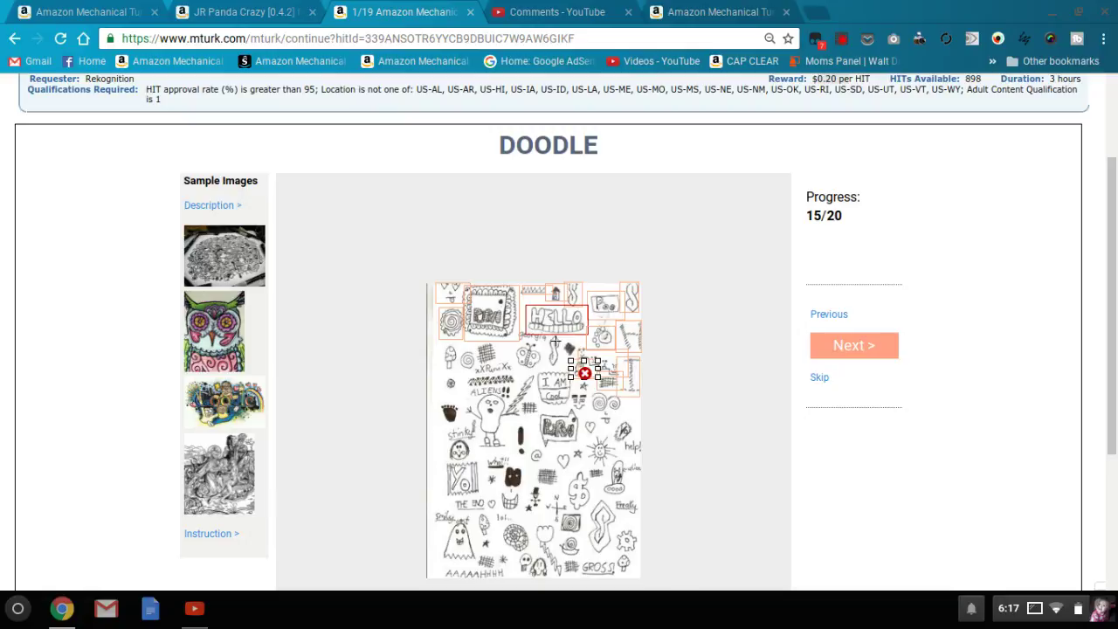
{"action": "mouse_move", "coordinate": [551, 346]}
{"action": "left_mouse_down"}
{"action": "mouse_move", "coordinate": [570, 379]}
{"action": "mouse_move", "coordinate": [573, 350]}
{"action": "mouse_move", "coordinate": [547, 380]}
{"action": "mouse_move", "coordinate": [558, 381]}
{"action": "left_mouse_up"}
{"action": "mouse_move", "coordinate": [503, 341]}
{"action": "left_mouse_down"}
{"action": "mouse_move", "coordinate": [472, 368]}
{"action": "mouse_move", "coordinate": [468, 360]}
{"action": "mouse_move", "coordinate": [480, 370]}
{"action": "mouse_move", "coordinate": [458, 365]}
{"action": "mouse_move", "coordinate": [468, 376]}
{"action": "mouse_move", "coordinate": [439, 406]}
{"action": "mouse_move", "coordinate": [462, 423]}
{"action": "mouse_move", "coordinate": [489, 385]}
{"action": "mouse_move", "coordinate": [462, 384]}
{"action": "mouse_move", "coordinate": [521, 386]}
{"action": "mouse_move", "coordinate": [546, 413]}
{"action": "mouse_move", "coordinate": [505, 378]}
{"action": "left_mouse_up"}
{"action": "mouse_move", "coordinate": [581, 446]}
{"action": "left_mouse_down"}
{"action": "mouse_move", "coordinate": [535, 408]}
{"action": "mouse_move", "coordinate": [587, 398]}
{"action": "mouse_move", "coordinate": [604, 423]}
{"action": "mouse_move", "coordinate": [623, 418]}
{"action": "mouse_move", "coordinate": [591, 390]}
{"action": "left_mouse_up"}
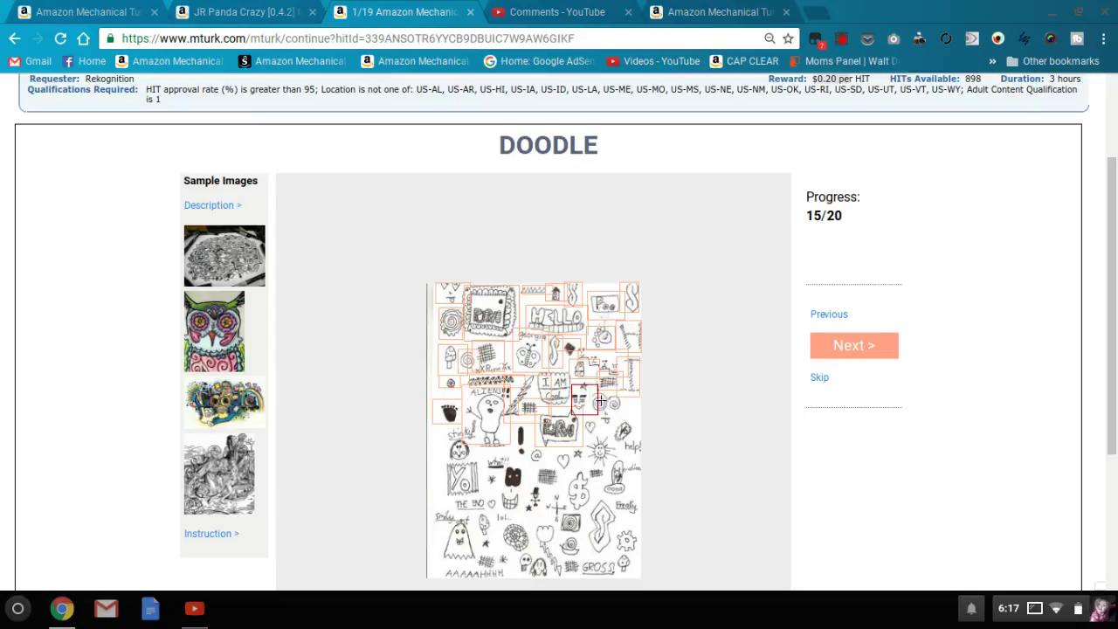
Box each doodle across the page's middle, including the double spiral, hearts, sun, exclamation mark, black shape, round face and Yo sign.
{"action": "mouse_move", "coordinate": [635, 442]}
{"action": "left_mouse_down"}
{"action": "mouse_move", "coordinate": [613, 419]}
{"action": "mouse_move", "coordinate": [581, 421]}
{"action": "left_mouse_up"}
{"action": "left_click_drag", "start_coordinate": [615, 461], "coordinate": [584, 433]}
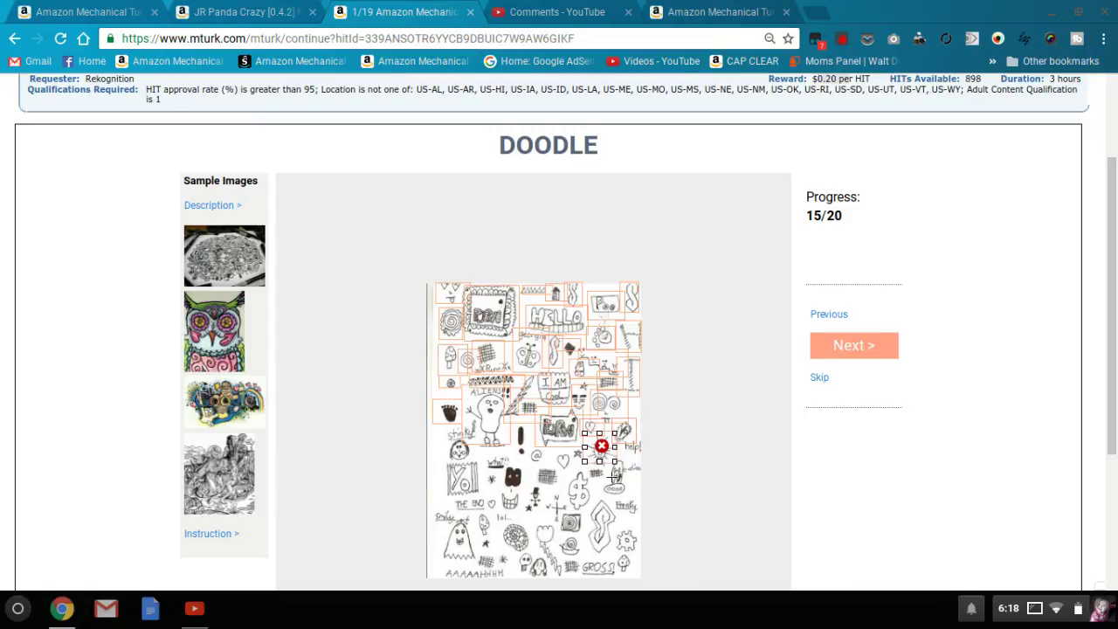
{"action": "left_click_drag", "start_coordinate": [596, 477], "coordinate": [560, 454]}
{"action": "mouse_move", "coordinate": [513, 422]}
{"action": "left_mouse_down"}
{"action": "mouse_move", "coordinate": [535, 461]}
{"action": "mouse_move", "coordinate": [560, 472]}
{"action": "mouse_move", "coordinate": [522, 446]}
{"action": "mouse_move", "coordinate": [521, 486]}
{"action": "mouse_move", "coordinate": [503, 464]}
{"action": "left_mouse_up"}
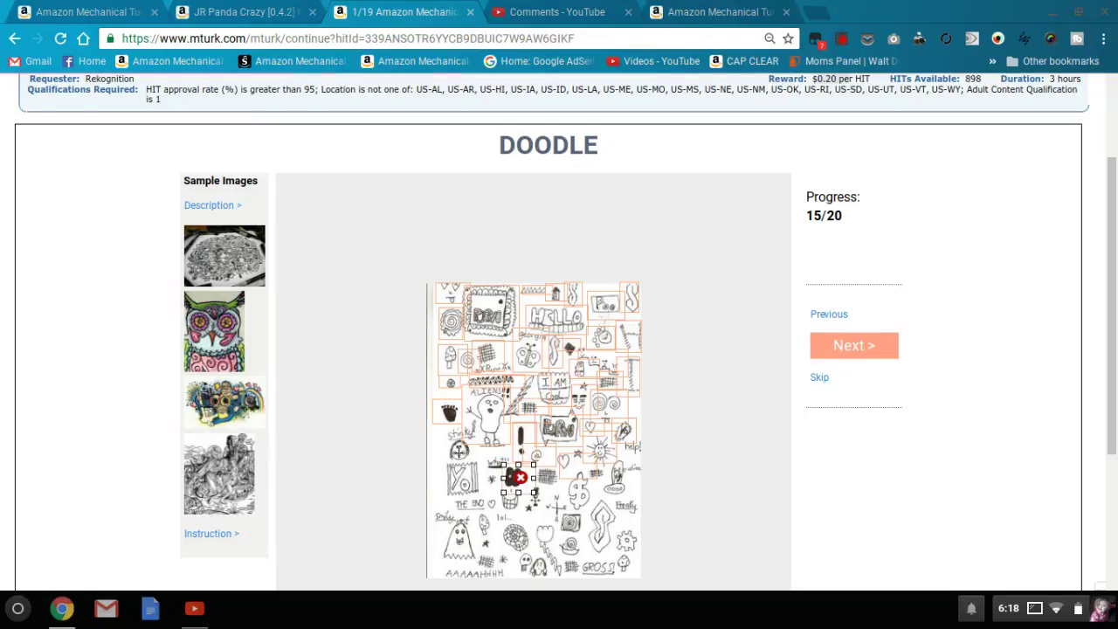
{"action": "left_click_drag", "start_coordinate": [445, 437], "coordinate": [483, 458]}
{"action": "mouse_move", "coordinate": [481, 497]}
{"action": "left_mouse_down"}
{"action": "mouse_move", "coordinate": [447, 448]}
{"action": "mouse_move", "coordinate": [441, 456]}
{"action": "left_mouse_up"}
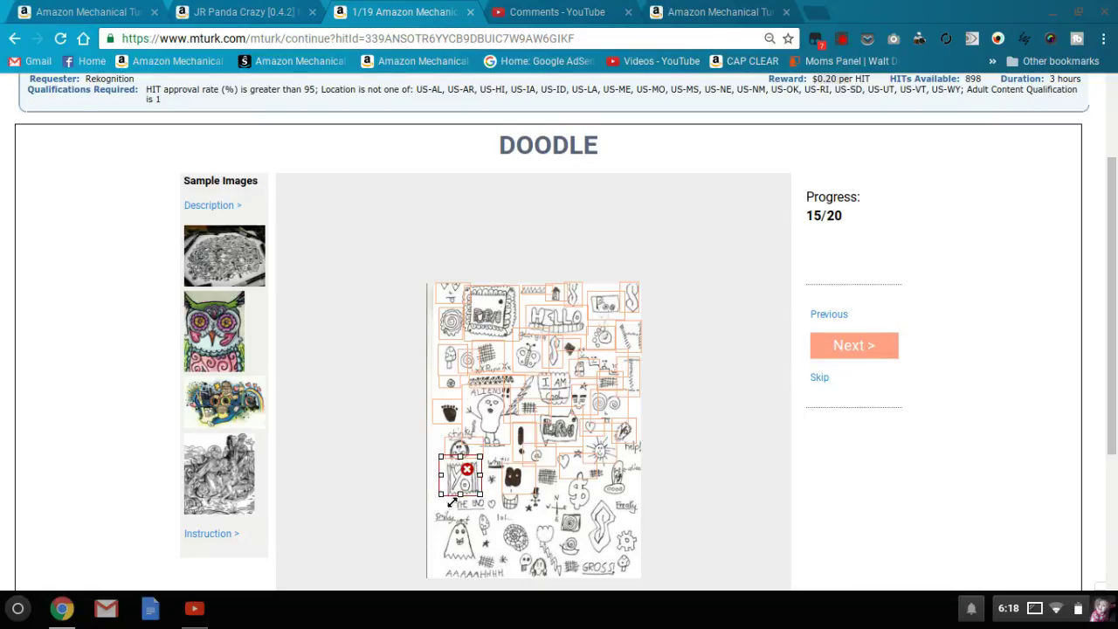
Box each doodle in the page's lower part, including the ghost, round flower, compass, square spiral, dollar sign, large S, gear, tulip and snail.
{"action": "mouse_move", "coordinate": [438, 516]}
{"action": "left_mouse_down"}
{"action": "mouse_move", "coordinate": [482, 549]}
{"action": "mouse_move", "coordinate": [485, 564]}
{"action": "mouse_move", "coordinate": [524, 563]}
{"action": "mouse_move", "coordinate": [499, 518]}
{"action": "mouse_move", "coordinate": [560, 509]}
{"action": "mouse_move", "coordinate": [593, 544]}
{"action": "left_mouse_up"}
{"action": "left_click_drag", "start_coordinate": [543, 495], "coordinate": [582, 533]}
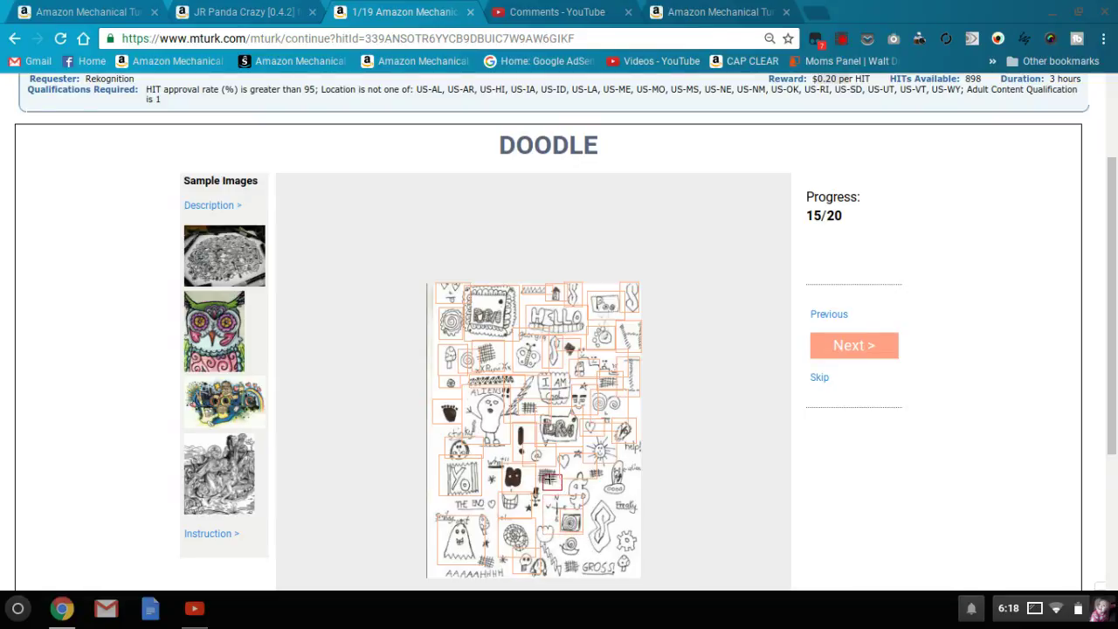
{"action": "mouse_move", "coordinate": [530, 487]}
{"action": "left_mouse_down"}
{"action": "mouse_move", "coordinate": [566, 465]}
{"action": "mouse_move", "coordinate": [551, 452]}
{"action": "left_mouse_up"}
{"action": "mouse_move", "coordinate": [593, 514]}
{"action": "left_mouse_down"}
{"action": "mouse_move", "coordinate": [576, 480]}
{"action": "mouse_move", "coordinate": [643, 525]}
{"action": "mouse_move", "coordinate": [640, 504]}
{"action": "mouse_move", "coordinate": [624, 502]}
{"action": "left_mouse_up"}
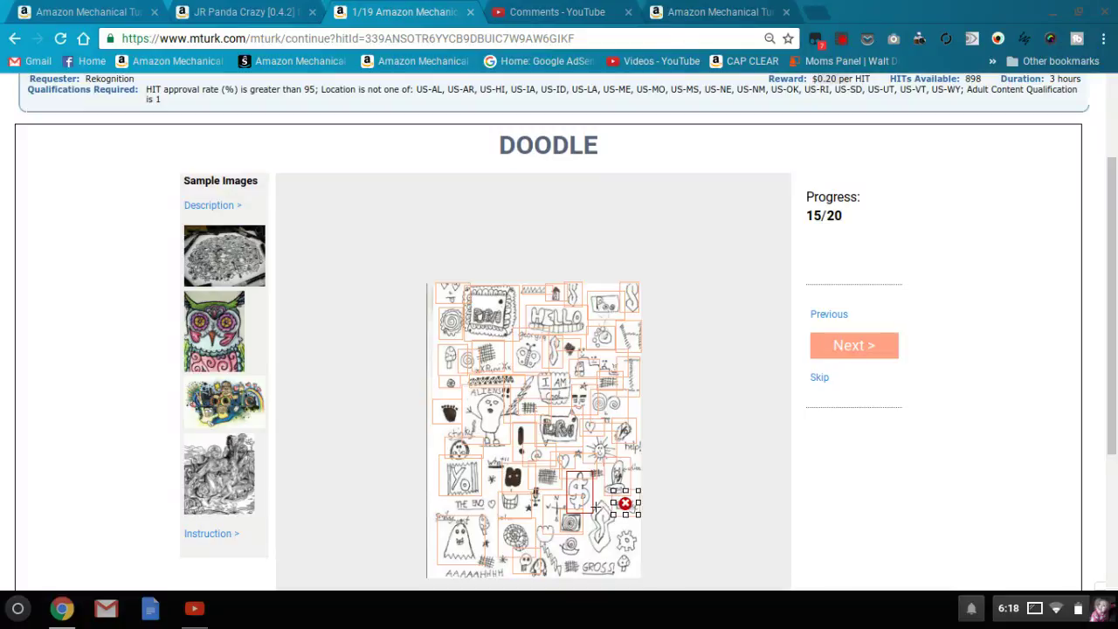
{"action": "mouse_move", "coordinate": [622, 555]}
{"action": "left_mouse_down"}
{"action": "mouse_move", "coordinate": [586, 499]}
{"action": "mouse_move", "coordinate": [612, 524]}
{"action": "left_mouse_up"}
{"action": "mouse_move", "coordinate": [586, 566]}
{"action": "left_mouse_down"}
{"action": "mouse_move", "coordinate": [628, 583]}
{"action": "mouse_move", "coordinate": [627, 558]}
{"action": "mouse_move", "coordinate": [554, 562]}
{"action": "mouse_move", "coordinate": [537, 532]}
{"action": "left_mouse_up"}
{"action": "left_click_drag", "start_coordinate": [583, 573], "coordinate": [557, 552]}
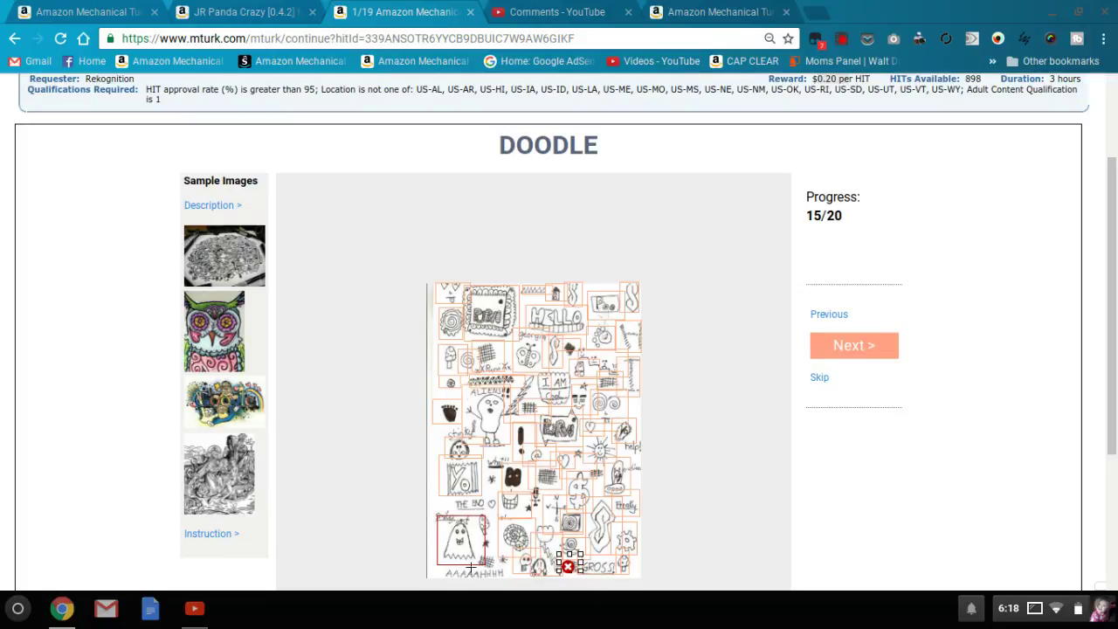
Box the remaining small doodles on the page, including the hatch patches, the shape beside the ghost, heart and star, and advance to the next image.
{"action": "left_click_drag", "start_coordinate": [479, 558], "coordinate": [510, 584]}
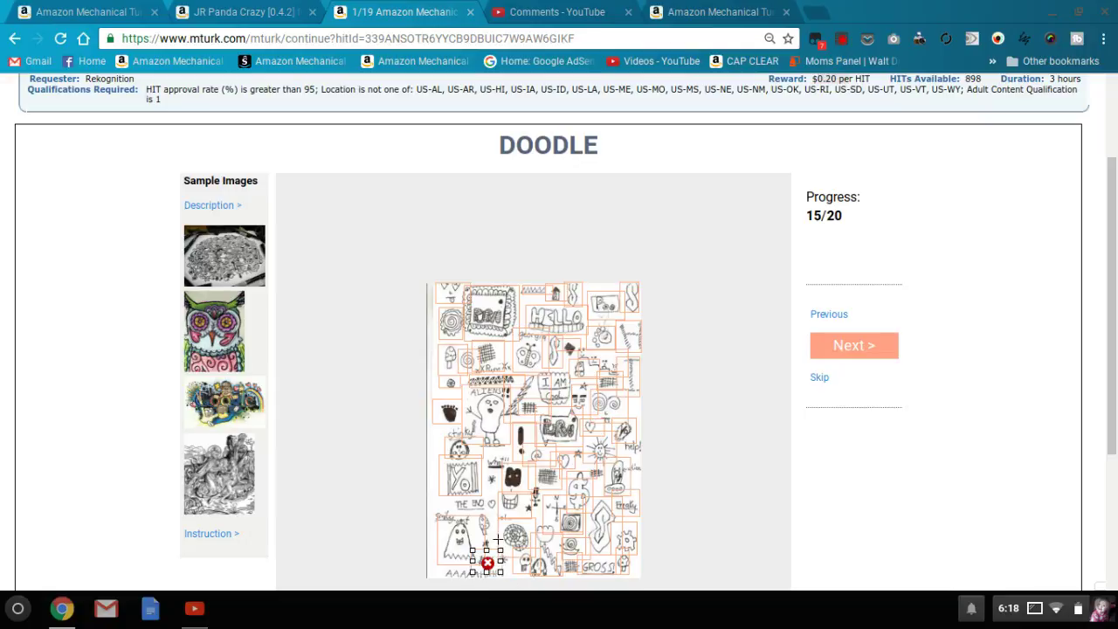
{"action": "left_click_drag", "start_coordinate": [485, 520], "coordinate": [504, 550]}
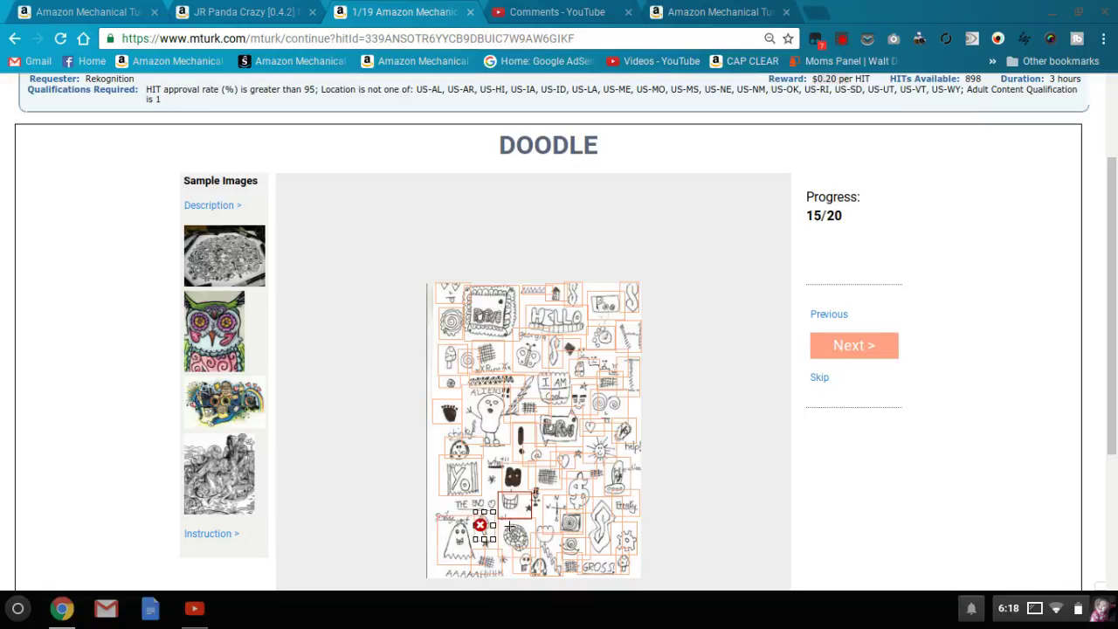
{"action": "mouse_move", "coordinate": [494, 504]}
{"action": "left_mouse_down"}
{"action": "mouse_move", "coordinate": [504, 518]}
{"action": "mouse_move", "coordinate": [500, 487]}
{"action": "mouse_move", "coordinate": [512, 494]}
{"action": "left_mouse_up"}
{"action": "mouse_move", "coordinate": [559, 452]}
{"action": "left_mouse_down"}
{"action": "mouse_move", "coordinate": [585, 477]}
{"action": "mouse_move", "coordinate": [609, 479]}
{"action": "left_mouse_up"}
{"action": "left_click", "coordinate": [687, 472]}
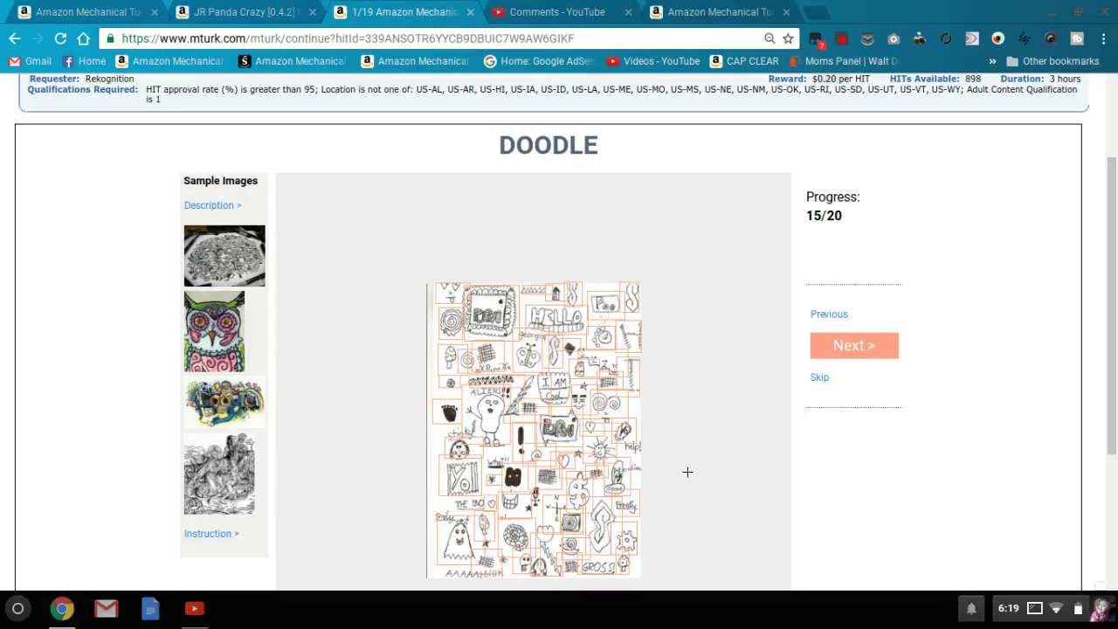
{"action": "left_click", "coordinate": [868, 360]}
Draw a bounding box around the whole Flanimals doodle and advance to the next image.
{"action": "mouse_move", "coordinate": [397, 346]}
{"action": "left_mouse_down"}
{"action": "mouse_move", "coordinate": [658, 509]}
{"action": "mouse_move", "coordinate": [696, 536]}
{"action": "mouse_move", "coordinate": [686, 545]}
{"action": "left_mouse_up"}
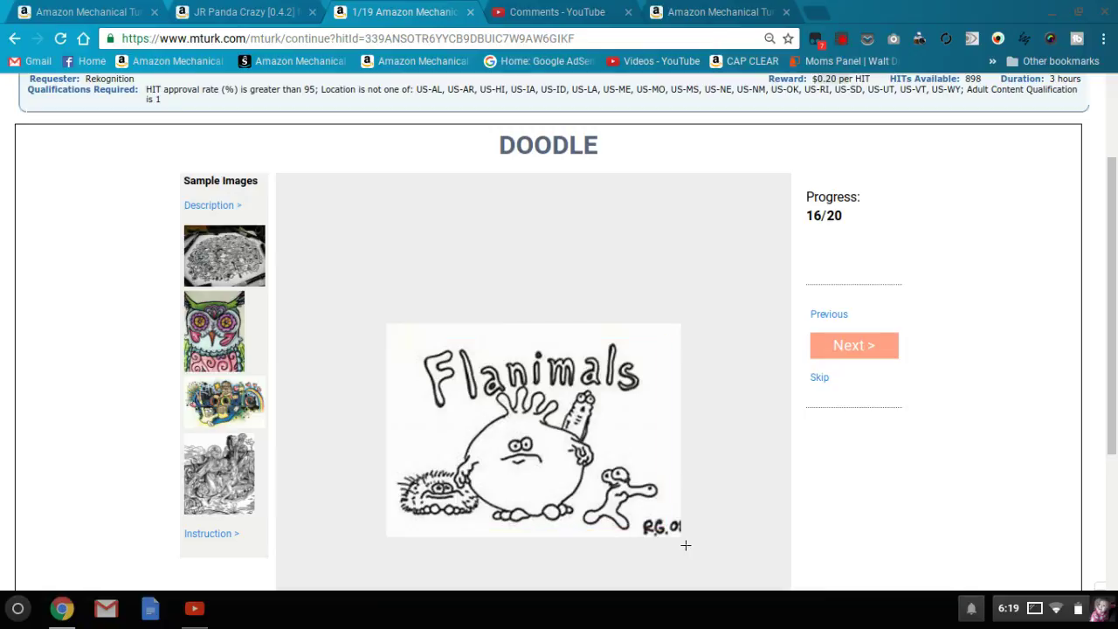
{"action": "left_click", "coordinate": [893, 349]}
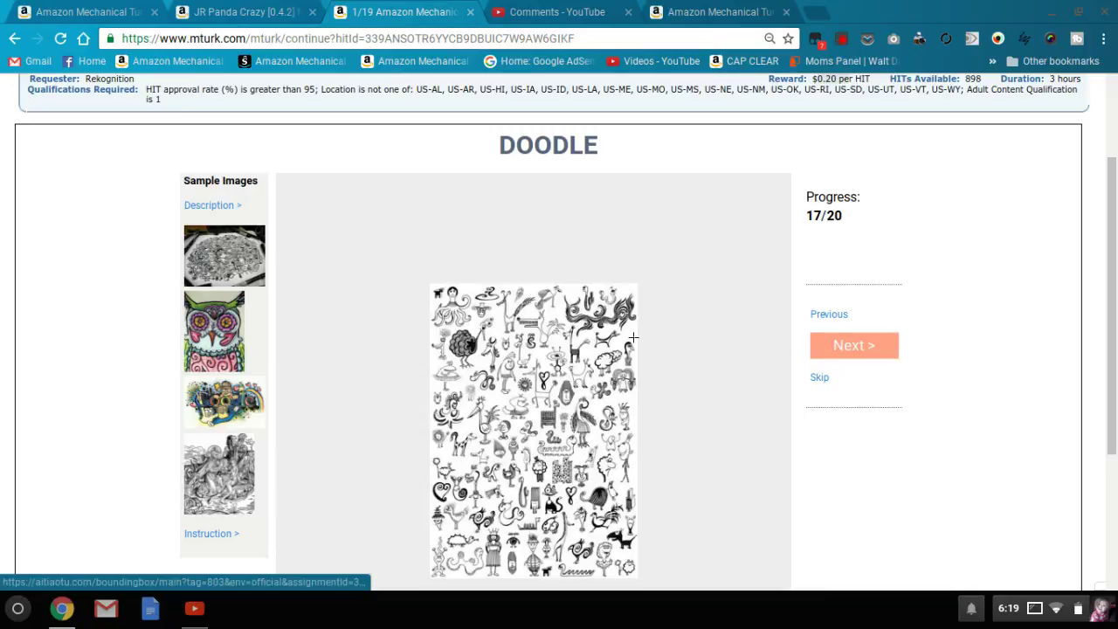
Draw separate bounding boxes around the octopus figure and neighbouring top-row doodles, and shift the last box to fit its bird.
{"action": "mouse_move", "coordinate": [472, 319]}
{"action": "left_mouse_down"}
{"action": "mouse_move", "coordinate": [479, 336]}
{"action": "mouse_move", "coordinate": [486, 295]}
{"action": "left_mouse_up"}
{"action": "left_click_drag", "start_coordinate": [522, 329], "coordinate": [491, 283]}
{"action": "mouse_move", "coordinate": [530, 319]}
{"action": "left_mouse_down"}
{"action": "mouse_move", "coordinate": [544, 320]}
{"action": "mouse_move", "coordinate": [530, 283]}
{"action": "left_mouse_up"}
{"action": "left_click", "coordinate": [572, 306]}
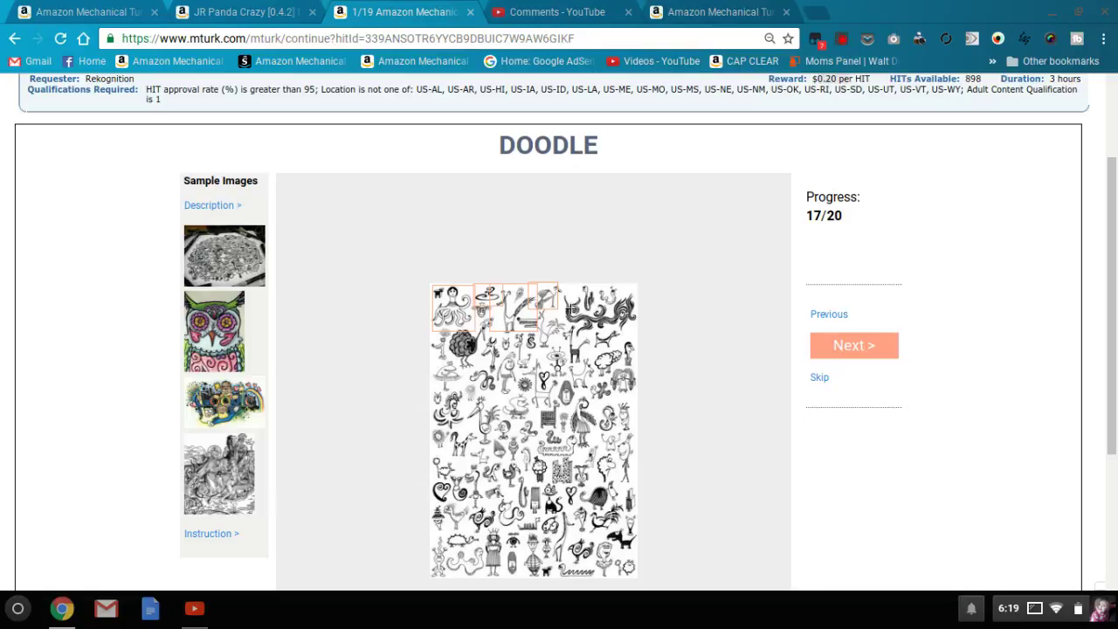
{"action": "left_click", "coordinate": [554, 316]}
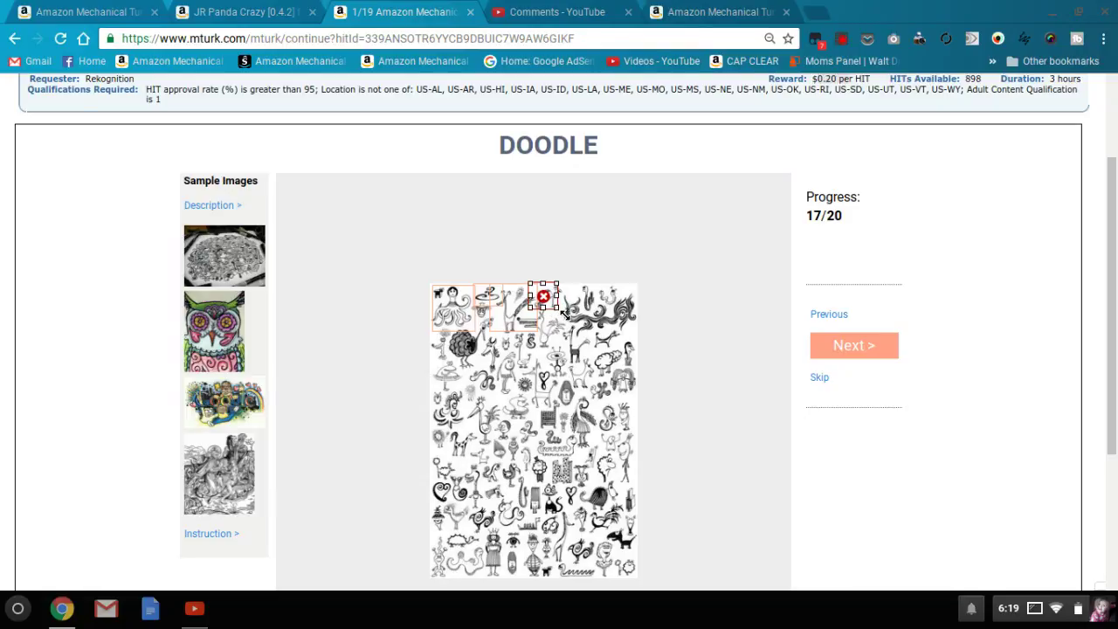
{"action": "left_click_drag", "start_coordinate": [559, 313], "coordinate": [566, 315]}
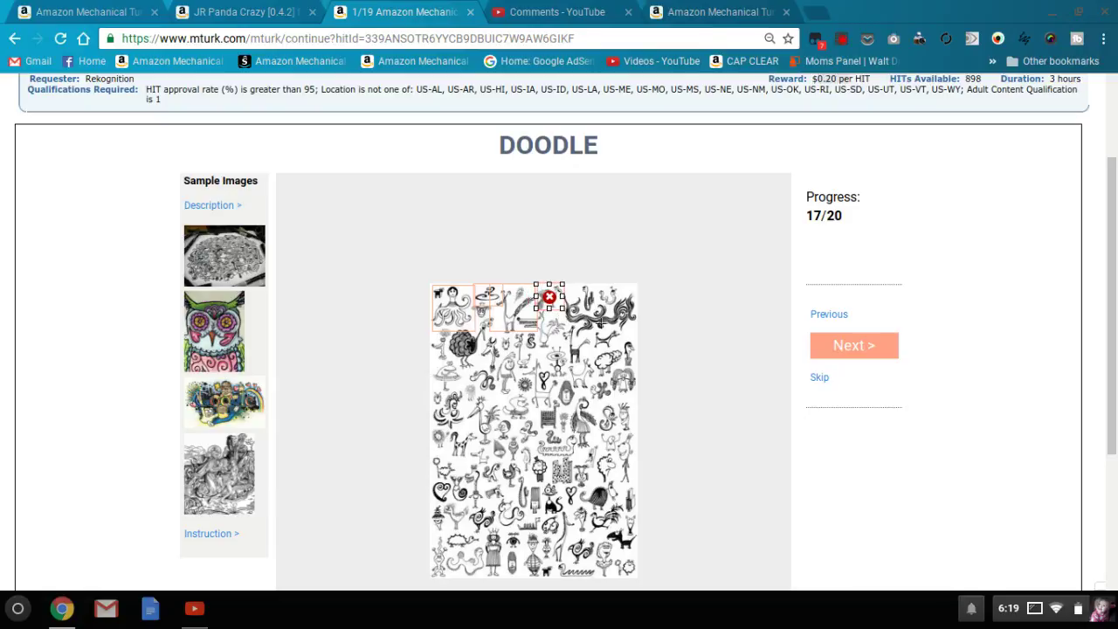
Draw bounding boxes around the large flame-like doodle, the small figures above it, and the bird doodle beside it.
{"action": "mouse_move", "coordinate": [637, 333]}
{"action": "left_mouse_down"}
{"action": "mouse_move", "coordinate": [560, 295]}
{"action": "mouse_move", "coordinate": [600, 311]}
{"action": "mouse_move", "coordinate": [596, 283]}
{"action": "left_mouse_up"}
{"action": "left_click", "coordinate": [590, 292]}
{"action": "left_click_drag", "start_coordinate": [513, 307], "coordinate": [568, 353]}
{"action": "left_click_drag", "start_coordinate": [568, 354], "coordinate": [516, 307]}
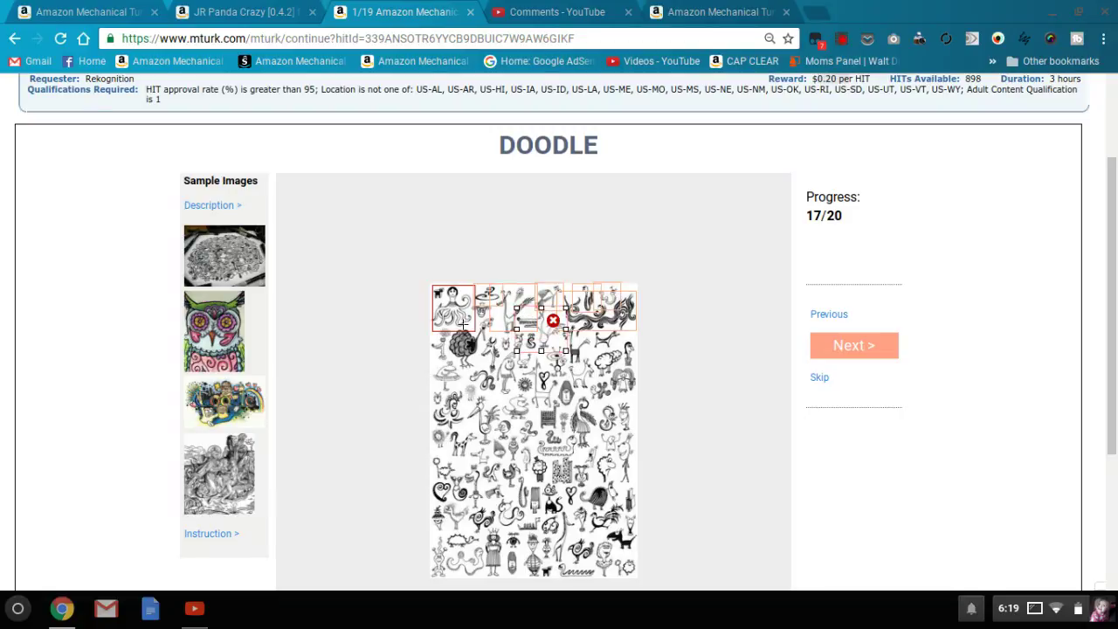
Box more creature doodles down the page, including the dark round bird, the dish shape, the curly creature, the penguin and the winged figure.
{"action": "mouse_move", "coordinate": [451, 319]}
{"action": "left_mouse_down"}
{"action": "mouse_move", "coordinate": [514, 374]}
{"action": "mouse_move", "coordinate": [512, 386]}
{"action": "mouse_move", "coordinate": [450, 315]}
{"action": "mouse_move", "coordinate": [466, 376]}
{"action": "mouse_move", "coordinate": [438, 369]}
{"action": "mouse_move", "coordinate": [461, 388]}
{"action": "left_mouse_up"}
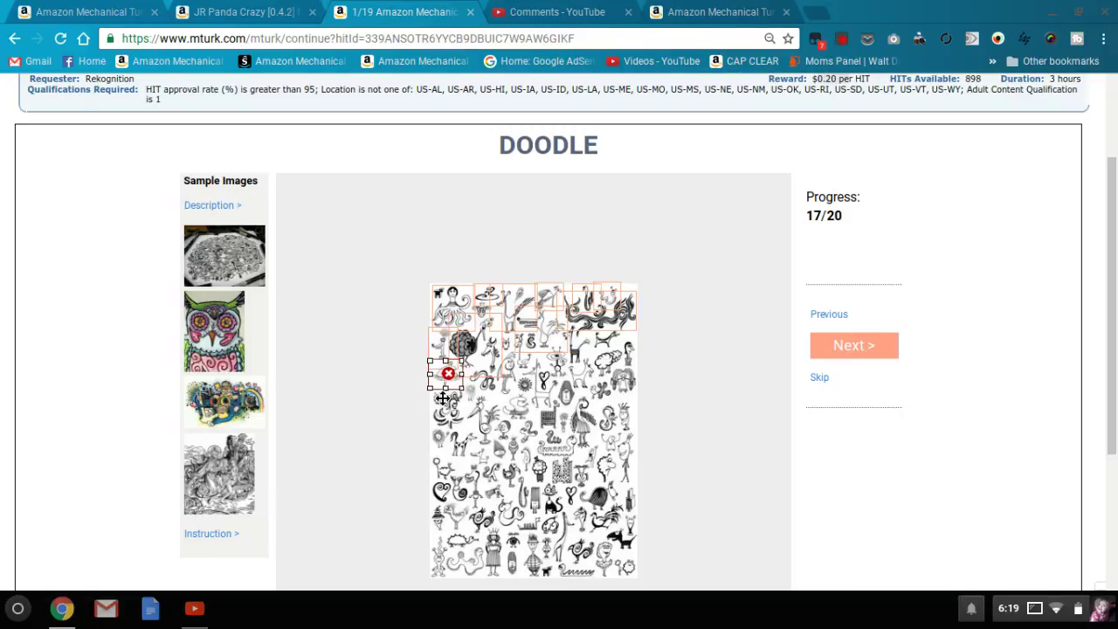
{"action": "left_click", "coordinate": [463, 425]}
{"action": "left_click_drag", "start_coordinate": [468, 428], "coordinate": [428, 393]}
{"action": "mouse_move", "coordinate": [495, 349]}
{"action": "left_mouse_down"}
{"action": "mouse_move", "coordinate": [524, 398]}
{"action": "mouse_move", "coordinate": [567, 400]}
{"action": "mouse_move", "coordinate": [555, 373]}
{"action": "left_mouse_up"}
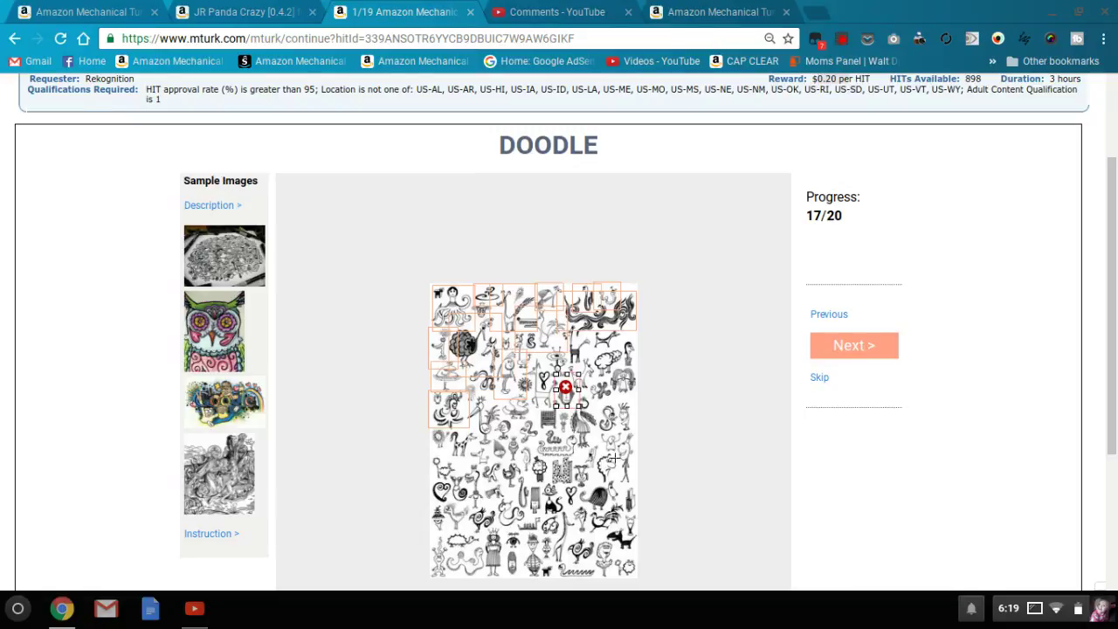
{"action": "left_click_drag", "start_coordinate": [605, 452], "coordinate": [570, 386]}
{"action": "left_click", "coordinate": [688, 438]}
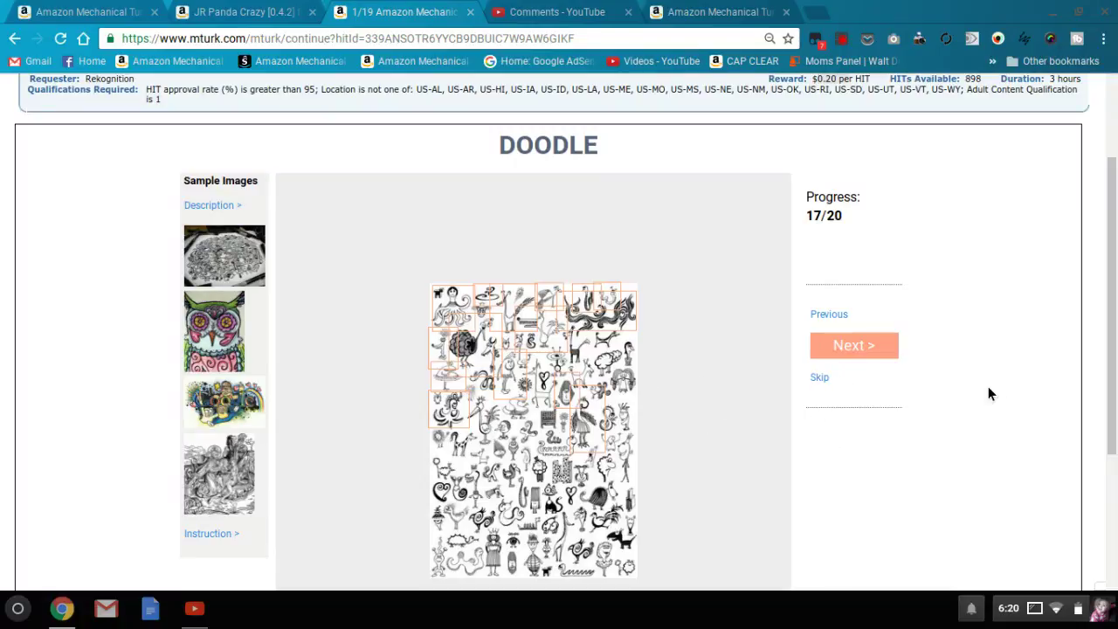
Skip images 17, 18 and 19 to reach the task's completion page.
{"action": "scroll", "coordinate": [987, 387], "scroll_direction": "down", "scroll_amount": 1}
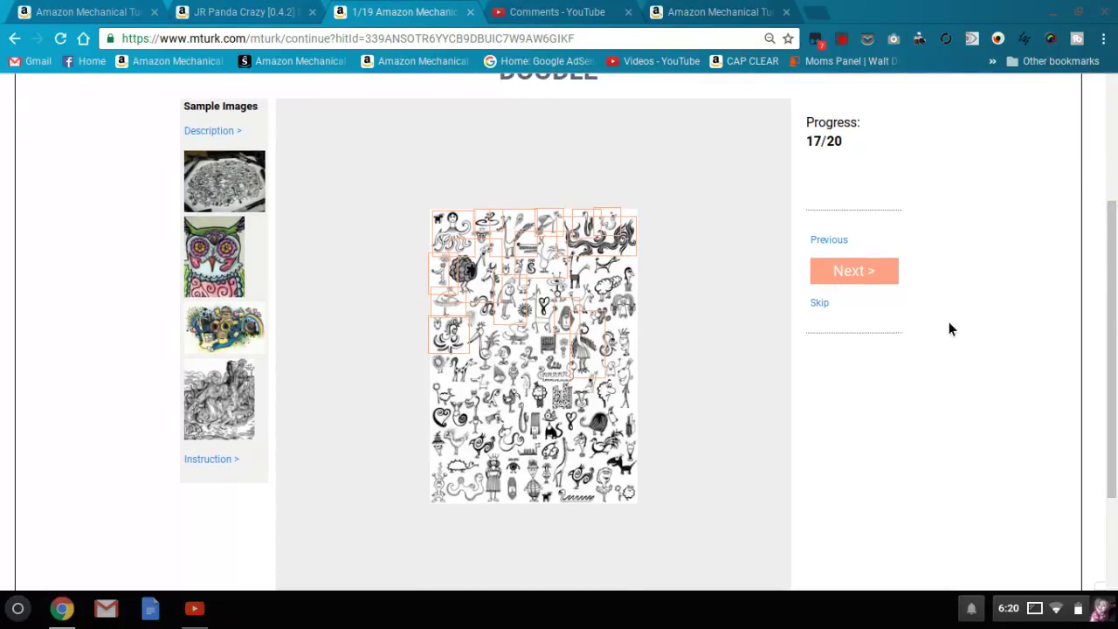
{"action": "left_click", "coordinate": [820, 308]}
{"action": "left_click", "coordinate": [820, 308]}
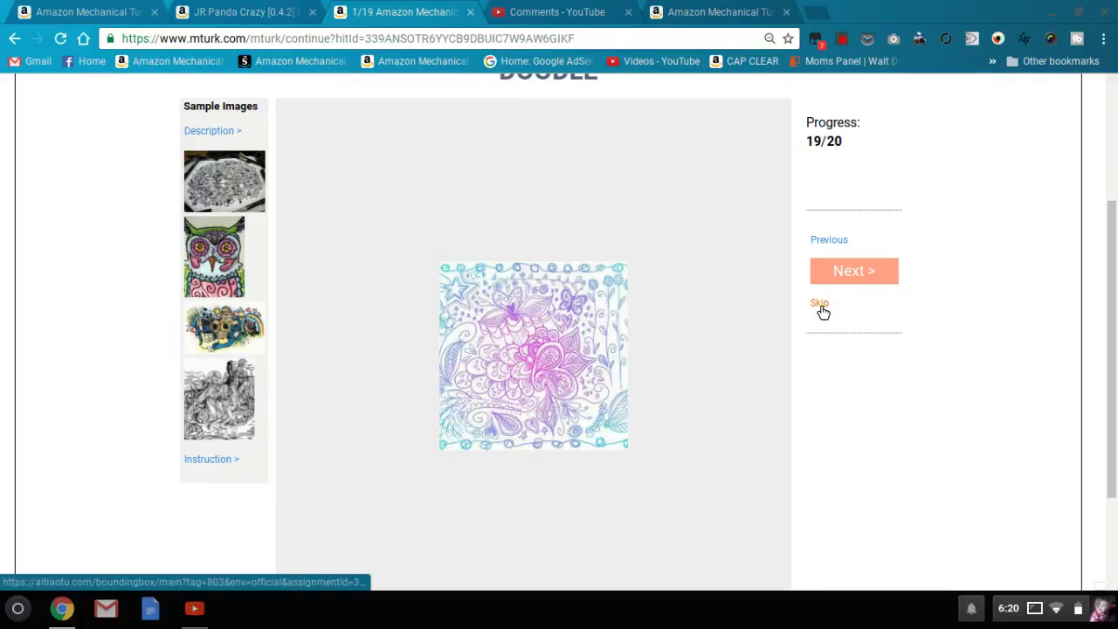
{"action": "left_click", "coordinate": [820, 308]}
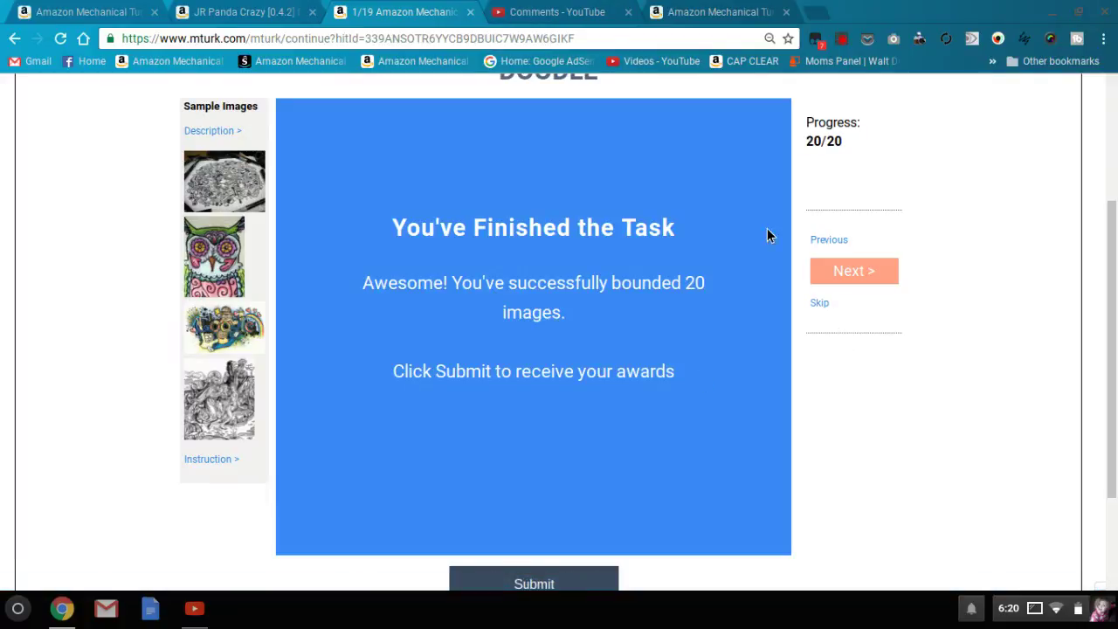
Return from the completion page to image 17, the partly boxed sheet of small creature doodles.
{"action": "scroll", "coordinate": [1039, 471], "scroll_direction": "down", "scroll_amount": 1}
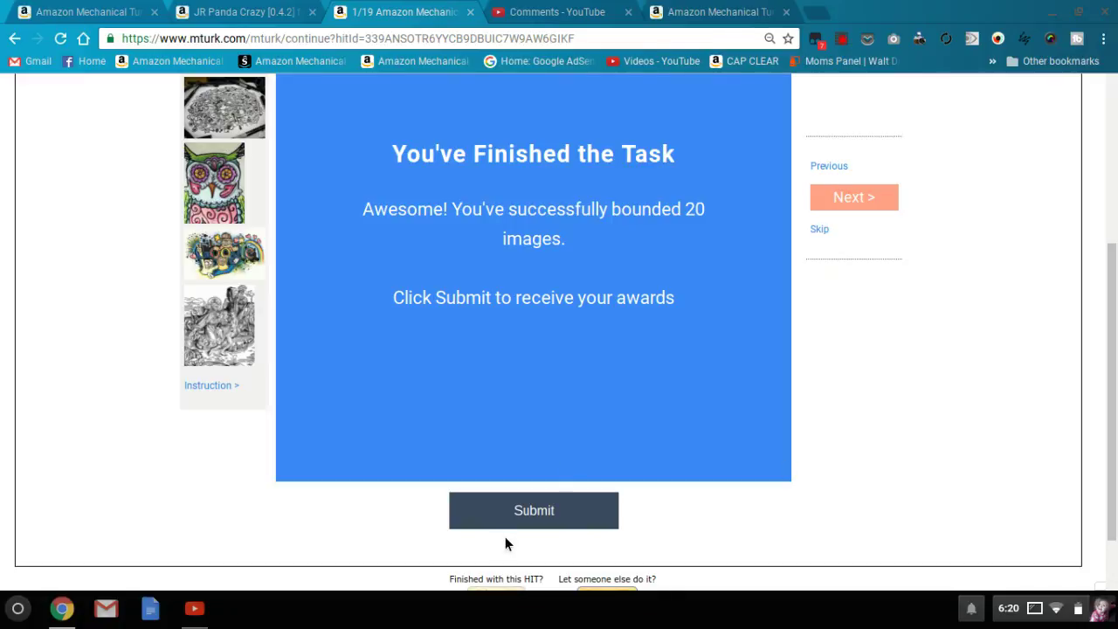
{"action": "scroll", "coordinate": [845, 352], "scroll_direction": "up", "scroll_amount": 2}
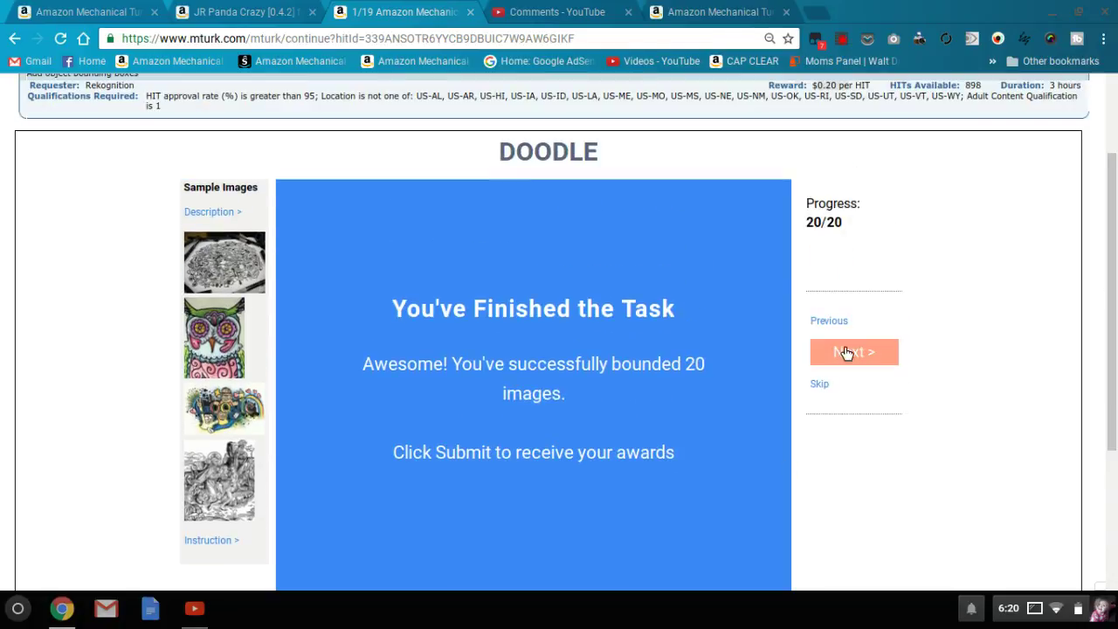
{"action": "left_click", "coordinate": [821, 325]}
{"action": "left_click", "coordinate": [826, 325]}
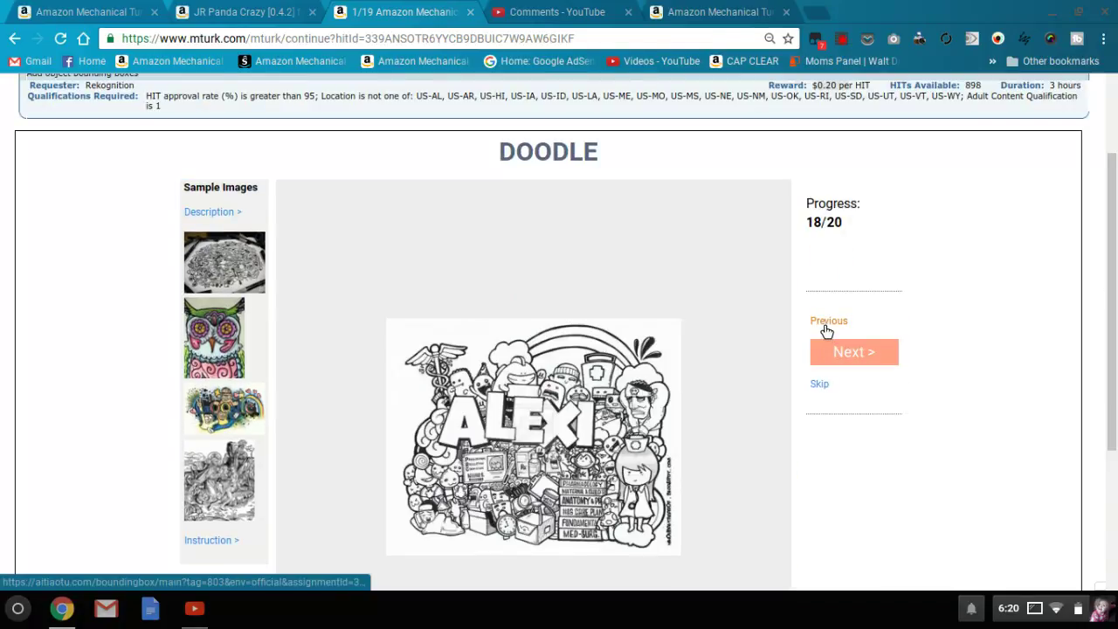
{"action": "left_click", "coordinate": [826, 325]}
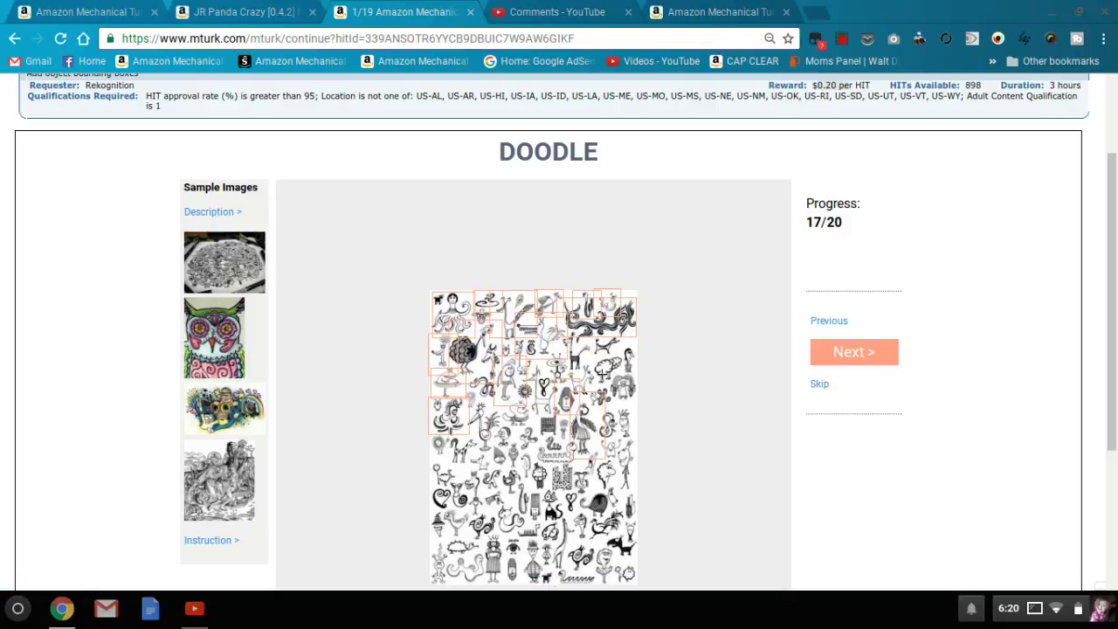
Draw bounding boxes around the unboxed doodles along the sheet's right edge, including the tall thin figure, and around the small creatures in its middle.
{"action": "mouse_move", "coordinate": [592, 353]}
{"action": "left_mouse_down"}
{"action": "mouse_move", "coordinate": [626, 382]}
{"action": "mouse_move", "coordinate": [610, 368]}
{"action": "left_mouse_up"}
{"action": "mouse_move", "coordinate": [637, 436]}
{"action": "left_mouse_down"}
{"action": "mouse_move", "coordinate": [616, 489]}
{"action": "mouse_move", "coordinate": [615, 435]}
{"action": "left_mouse_up"}
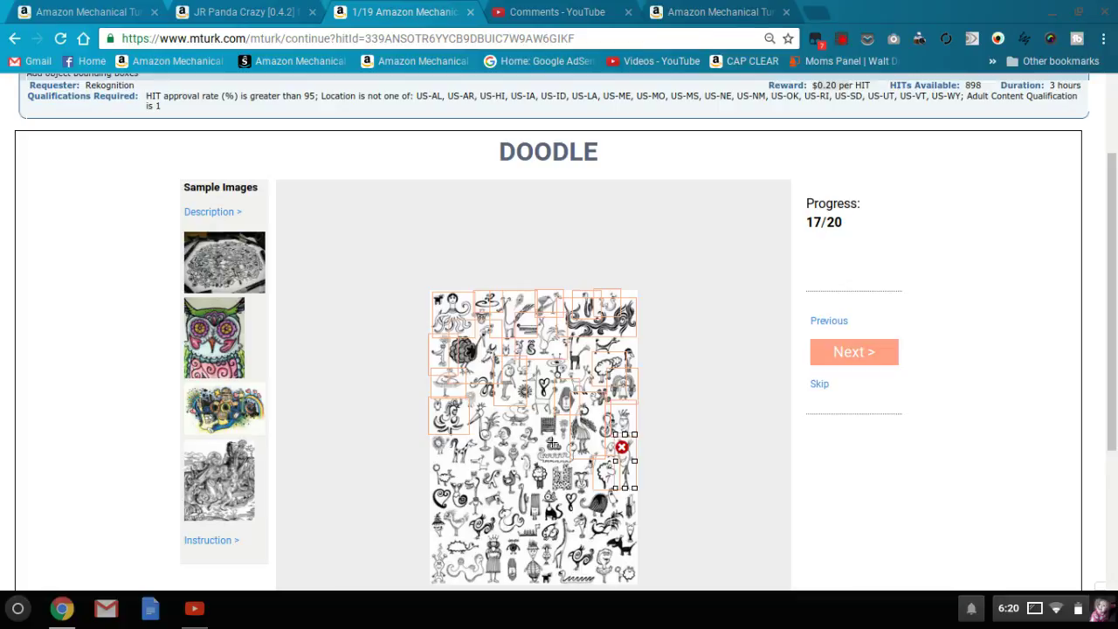
{"action": "left_click_drag", "start_coordinate": [542, 434], "coordinate": [585, 472]}
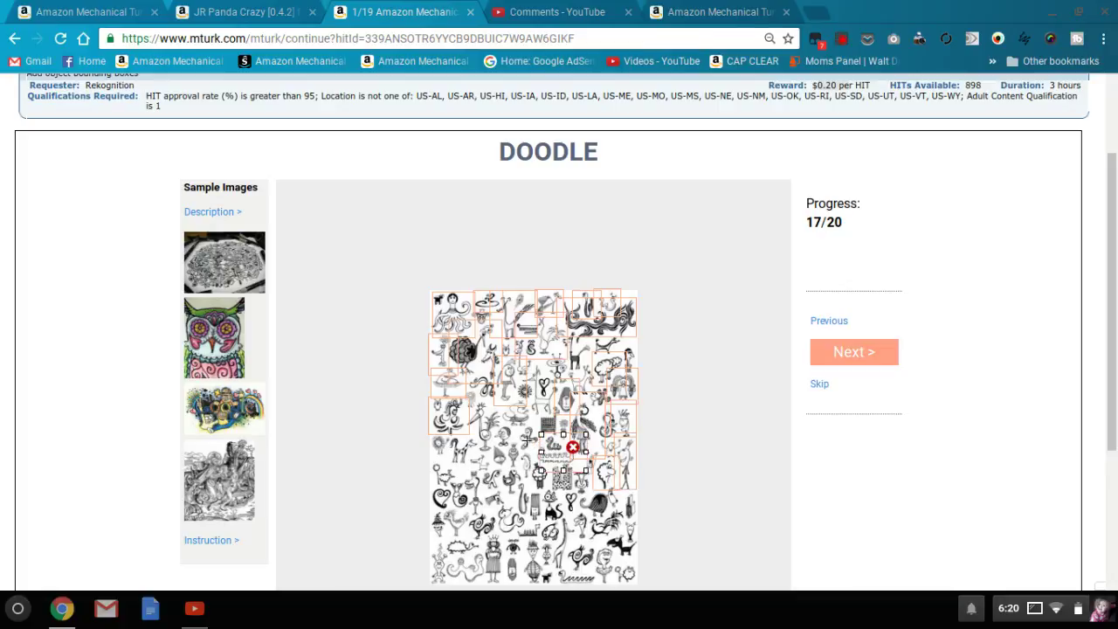
{"action": "left_click_drag", "start_coordinate": [512, 430], "coordinate": [550, 455]}
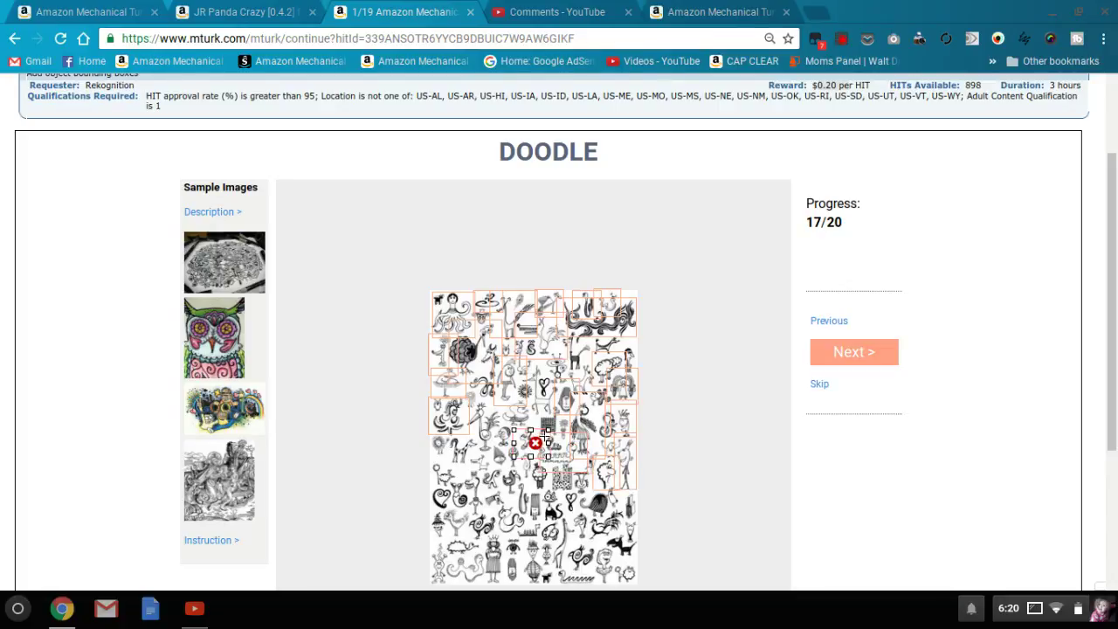
Box more doodles across the lower half of the sheet, including the snail-like creature, the checkered square, the dark round animal and the bottom-right figure.
{"action": "mouse_move", "coordinate": [527, 420]}
{"action": "left_mouse_down"}
{"action": "mouse_move", "coordinate": [499, 399]}
{"action": "mouse_move", "coordinate": [517, 460]}
{"action": "mouse_move", "coordinate": [467, 450]}
{"action": "mouse_move", "coordinate": [490, 479]}
{"action": "mouse_move", "coordinate": [444, 476]}
{"action": "left_mouse_up"}
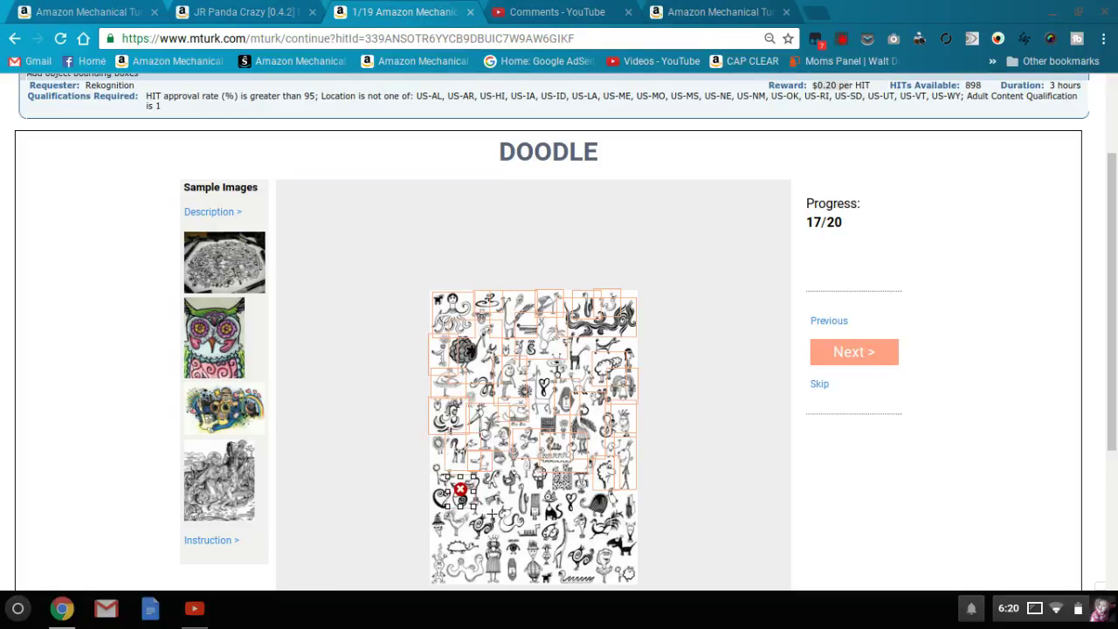
{"action": "left_click", "coordinate": [530, 533]}
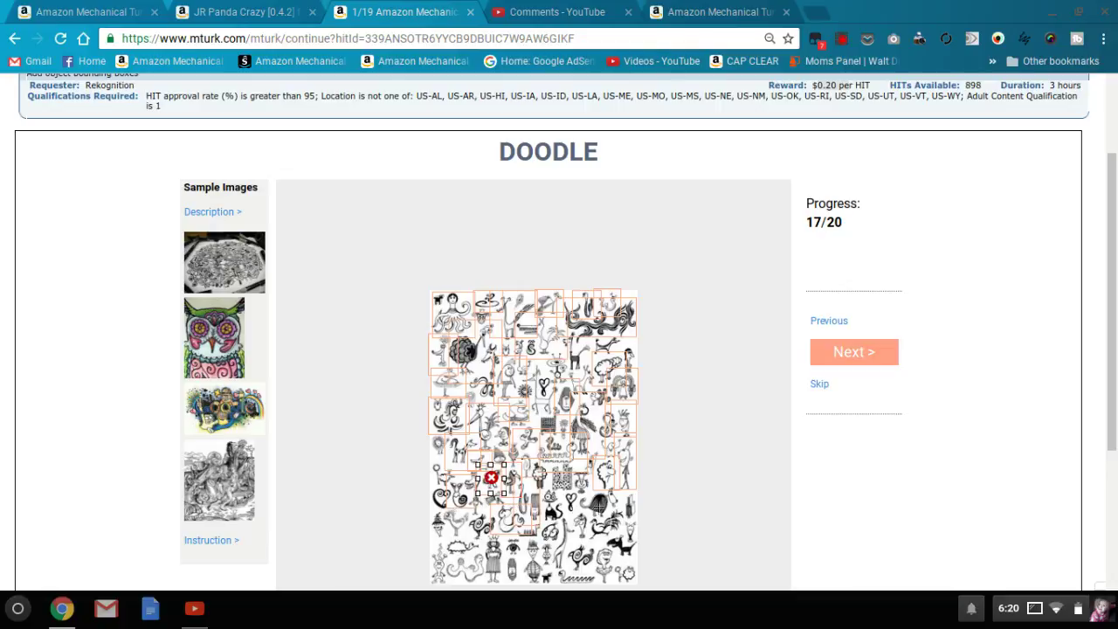
{"action": "left_click", "coordinate": [549, 468]}
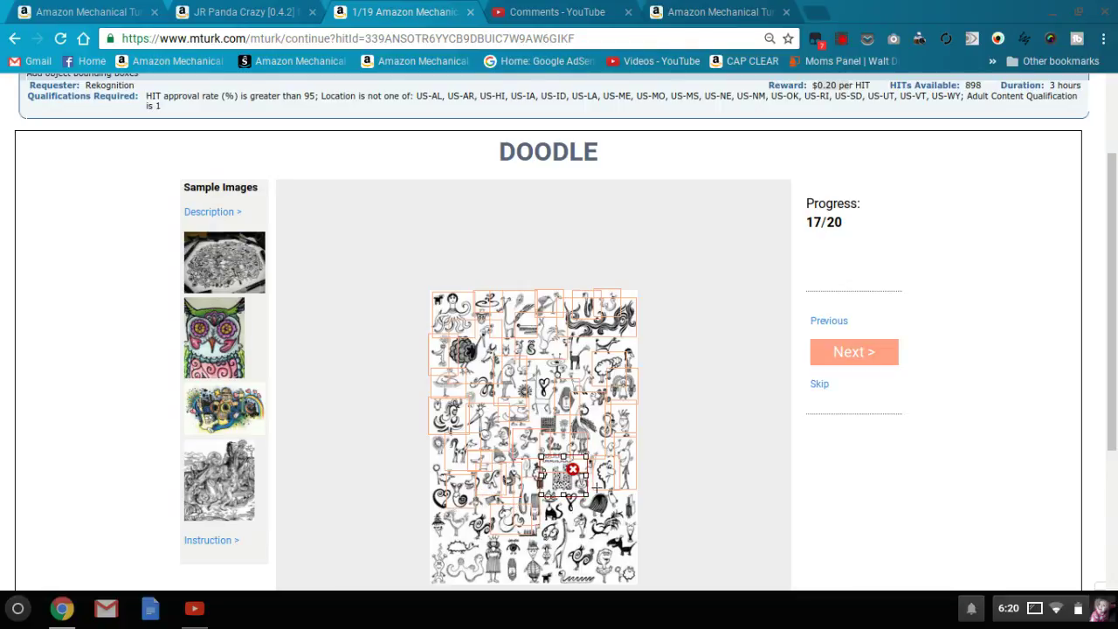
{"action": "mouse_move", "coordinate": [616, 517]}
{"action": "left_mouse_down"}
{"action": "mouse_move", "coordinate": [573, 486]}
{"action": "mouse_move", "coordinate": [588, 569]}
{"action": "mouse_move", "coordinate": [578, 574]}
{"action": "mouse_move", "coordinate": [615, 572]}
{"action": "mouse_move", "coordinate": [592, 543]}
{"action": "left_mouse_up"}
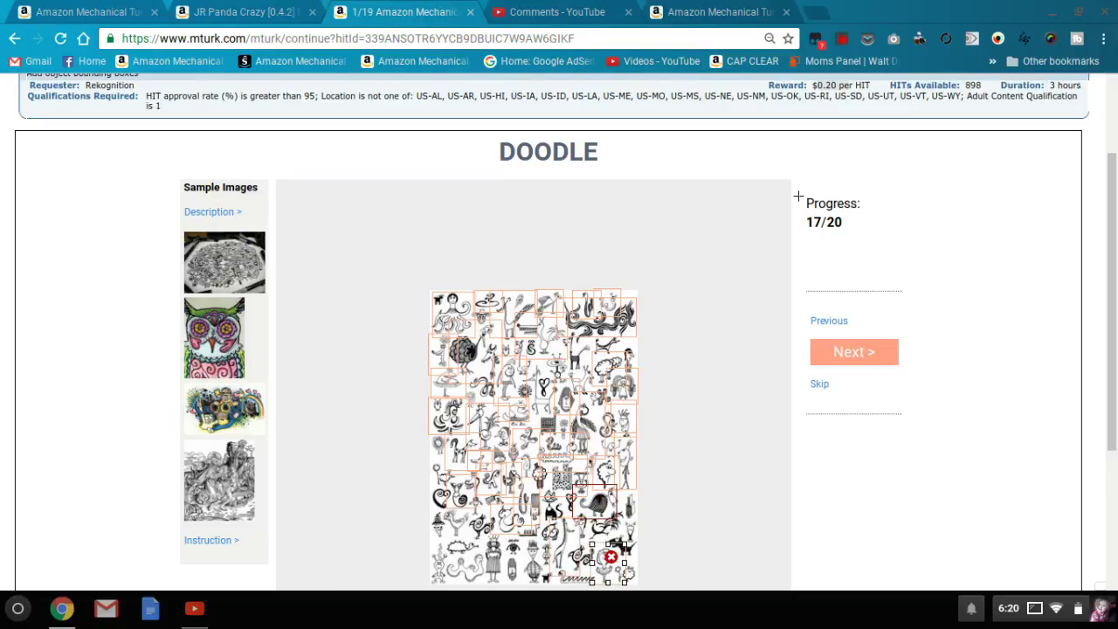
{"action": "left_click", "coordinate": [842, 41]}
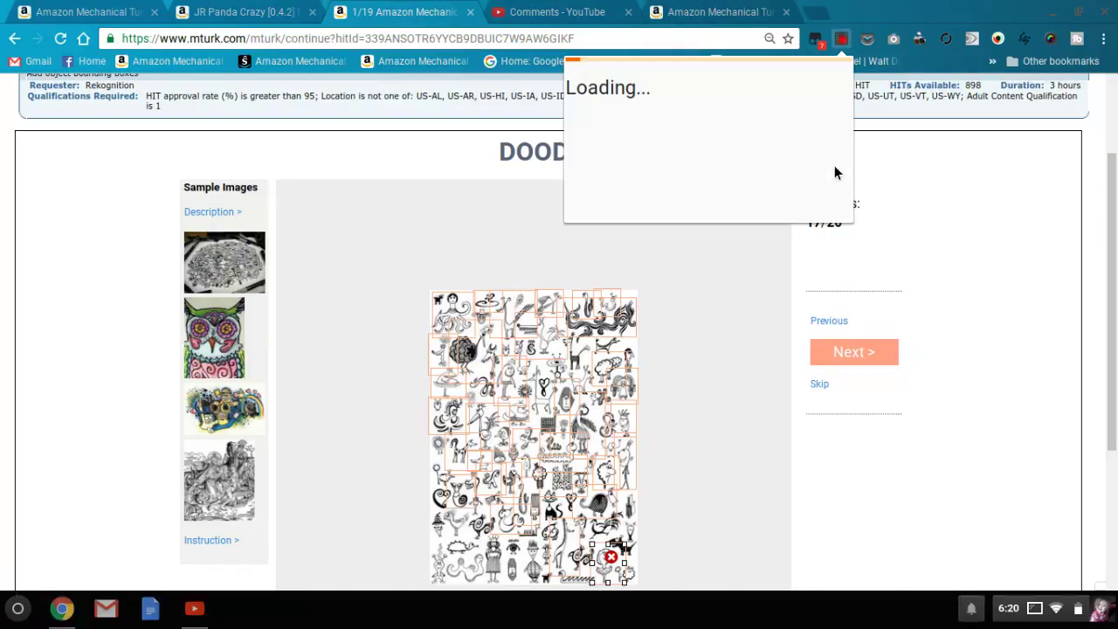